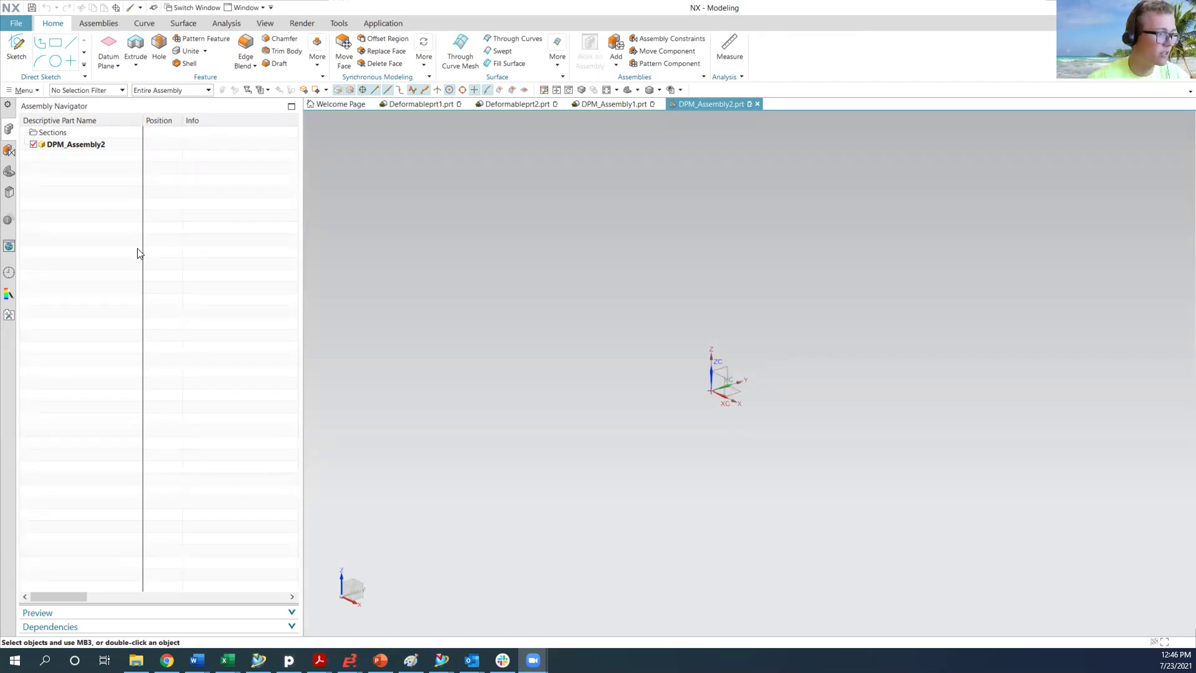
View the cable model in Deformableprt1 and the one in Deformableprt2 in turn
scroll(604, 380, down, 3)
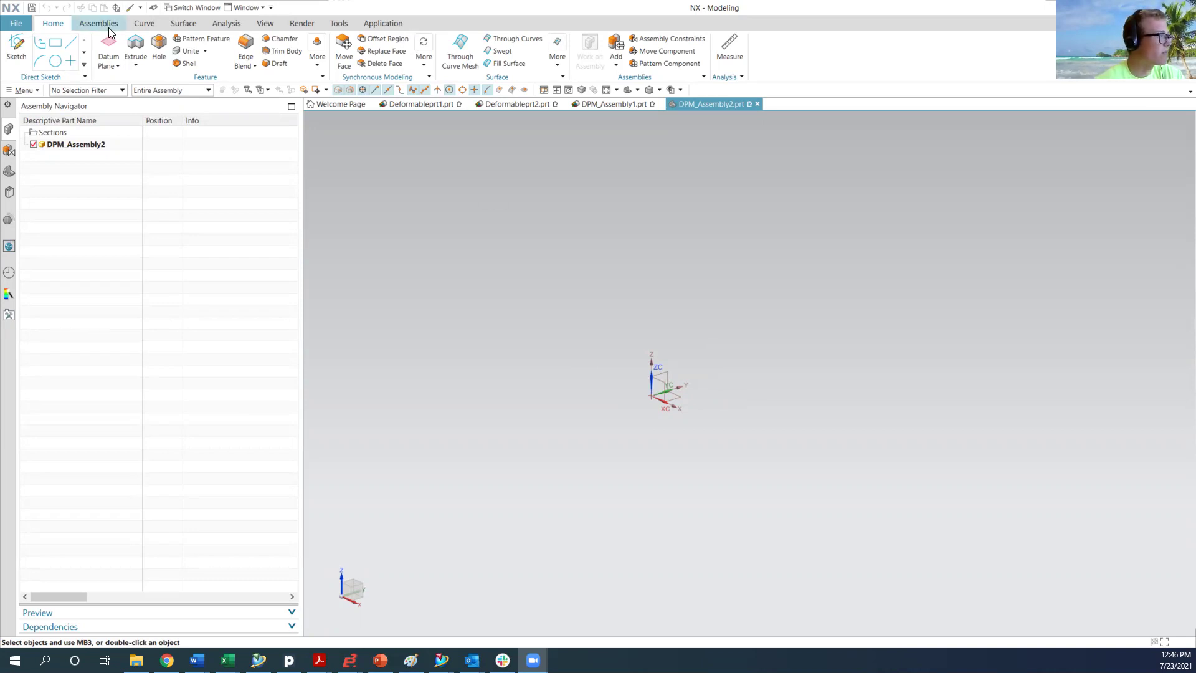
click(414, 109)
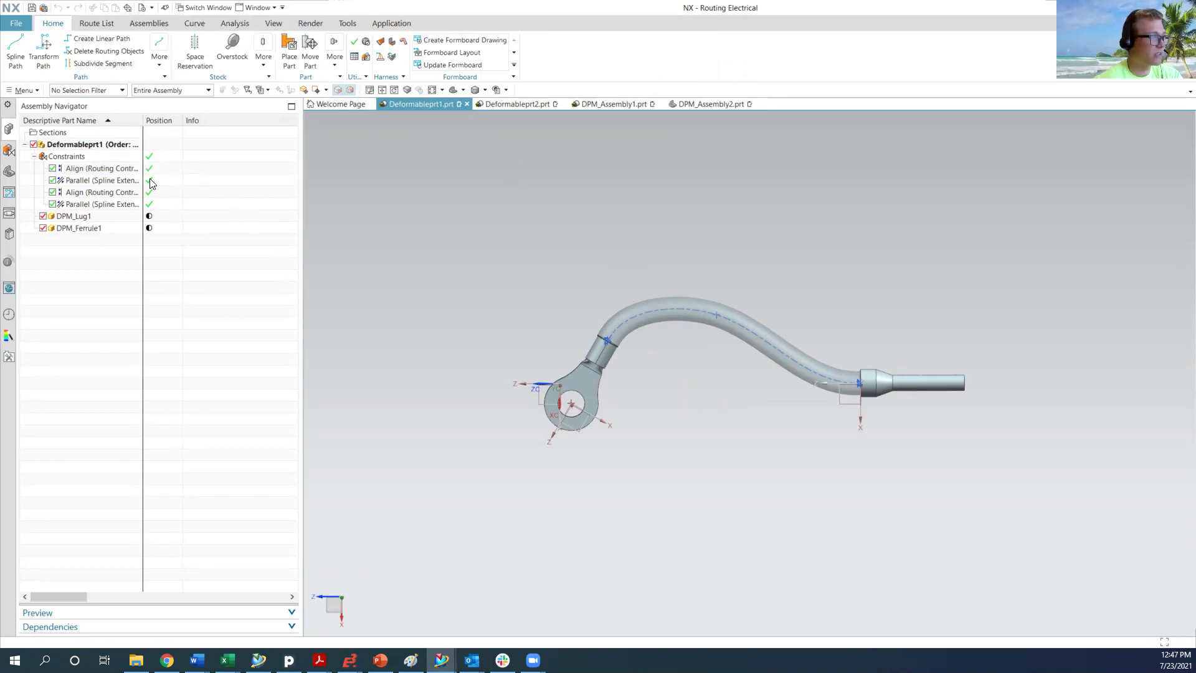
click(694, 333)
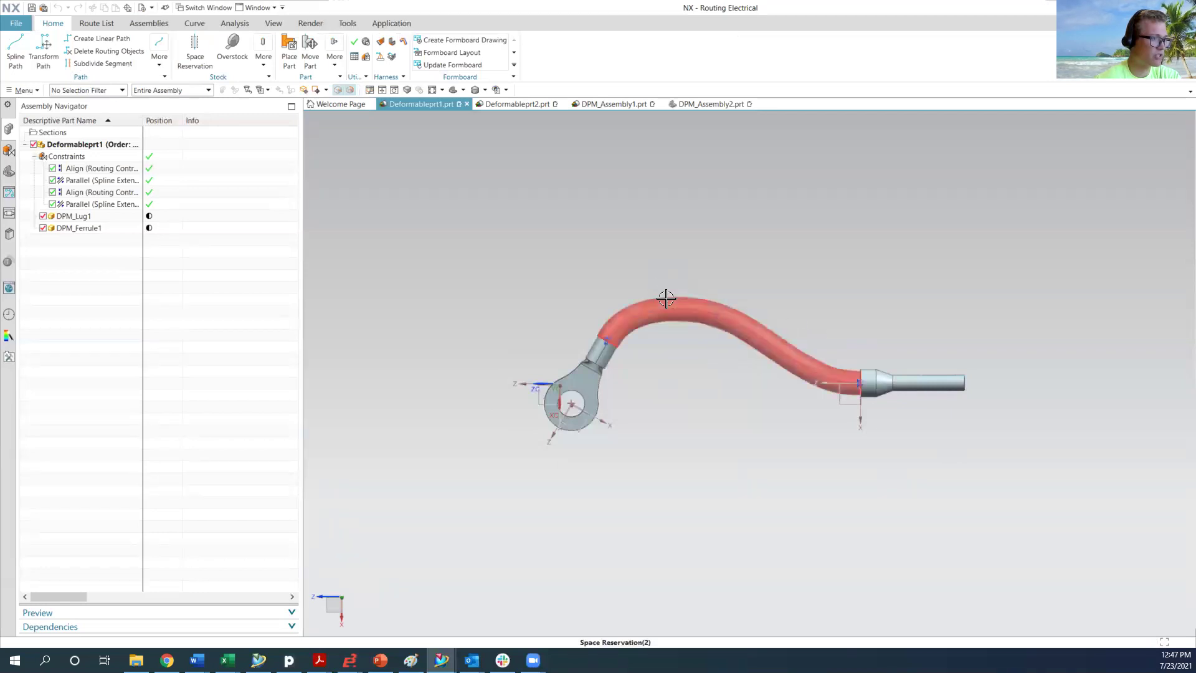
click(520, 105)
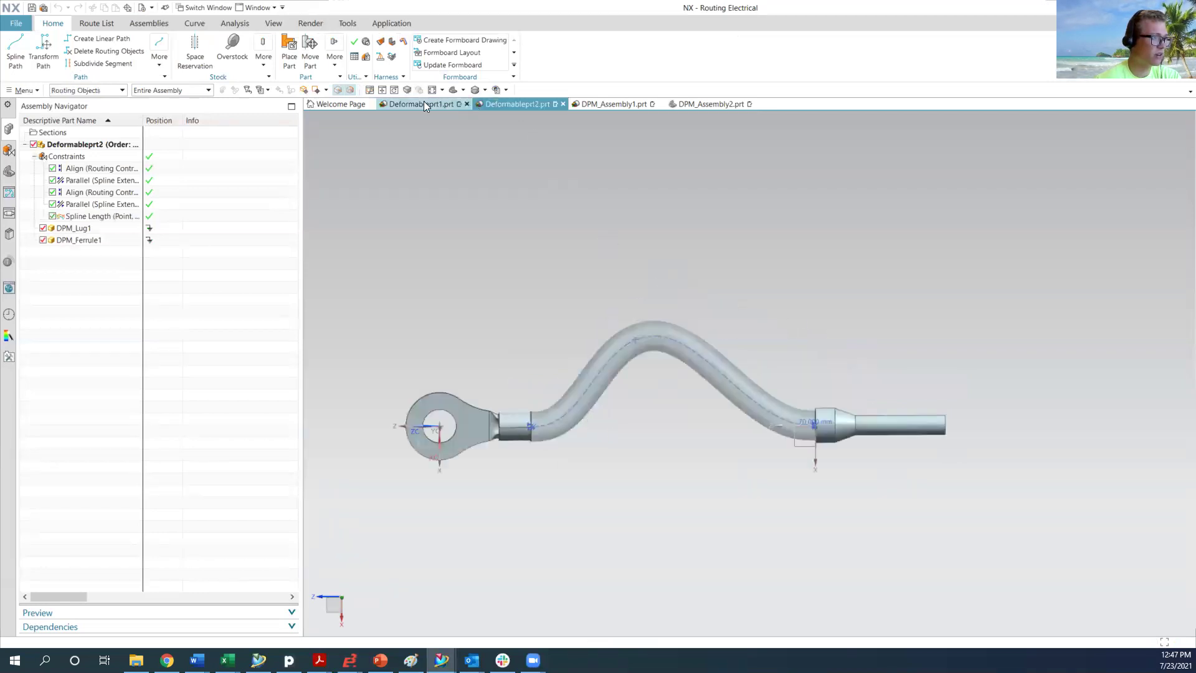
click(8, 213)
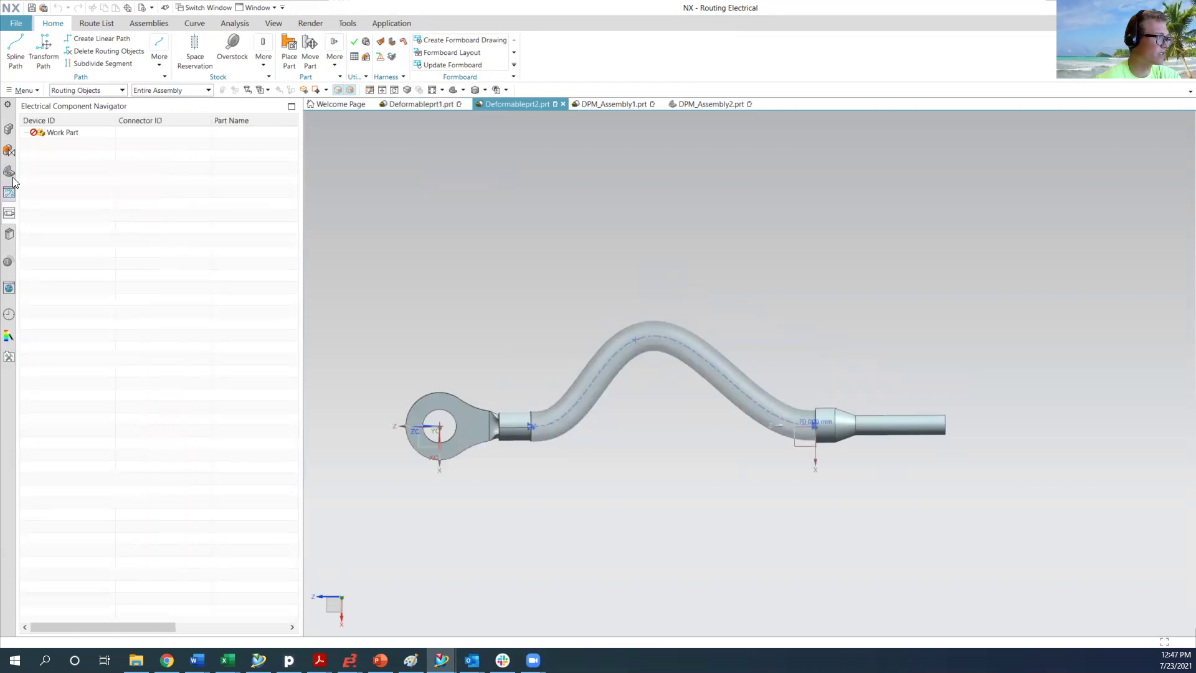
click(9, 193)
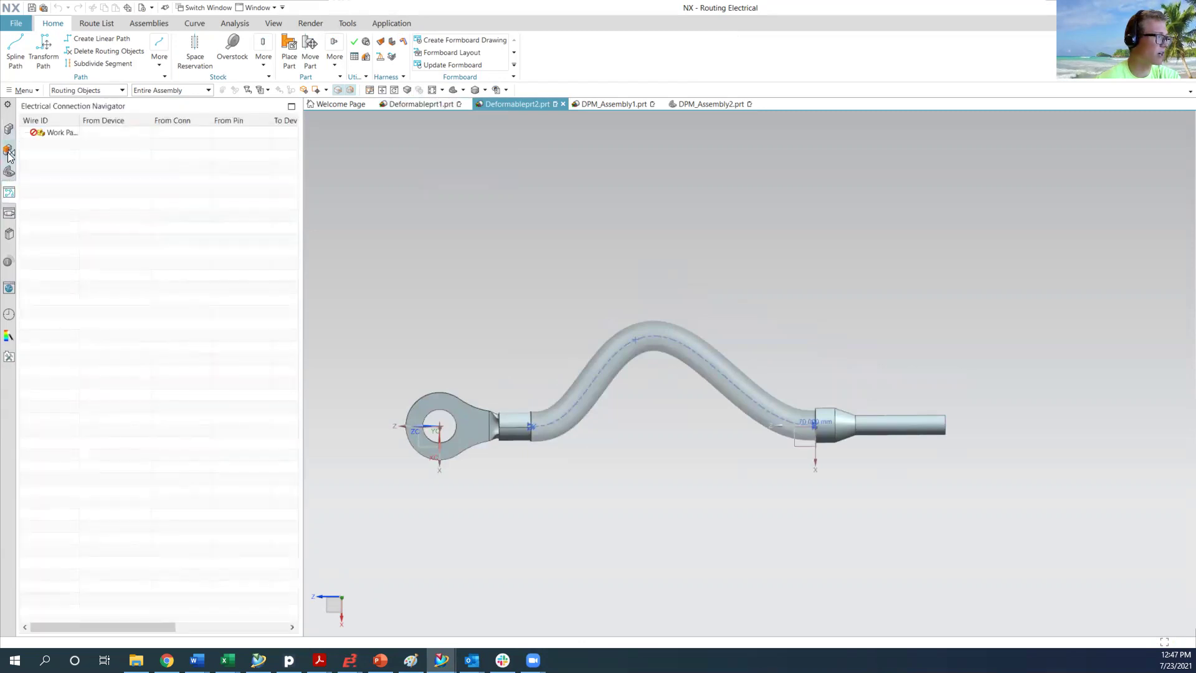
click(8, 129)
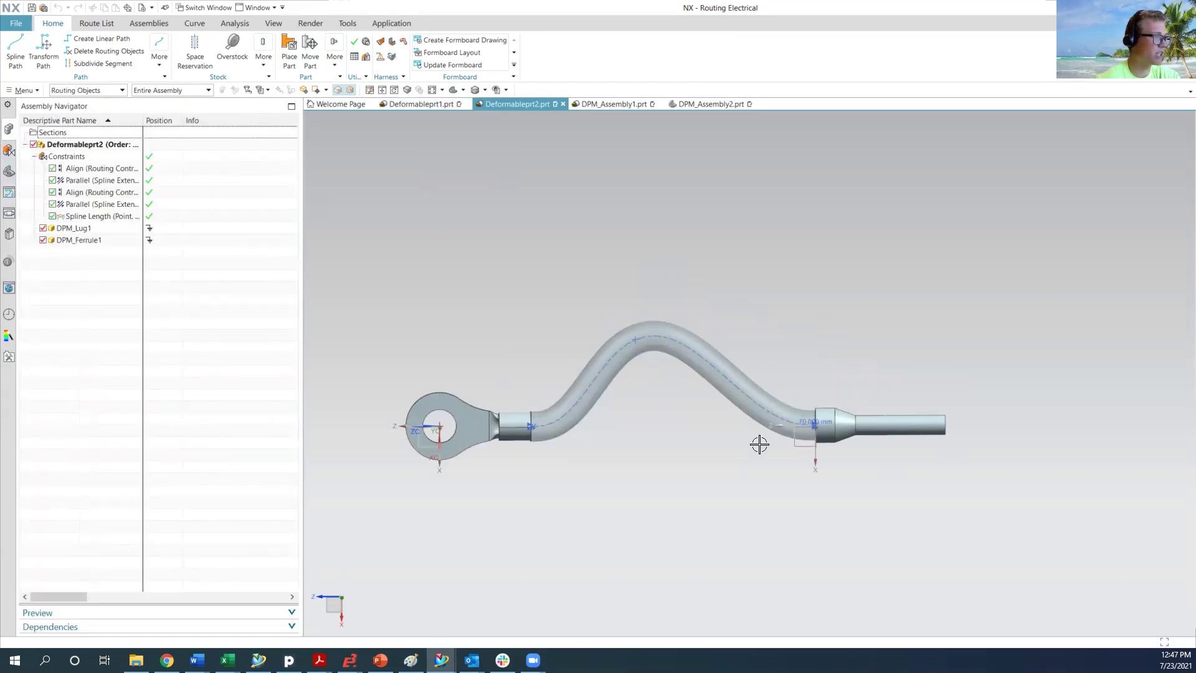
click(389, 25)
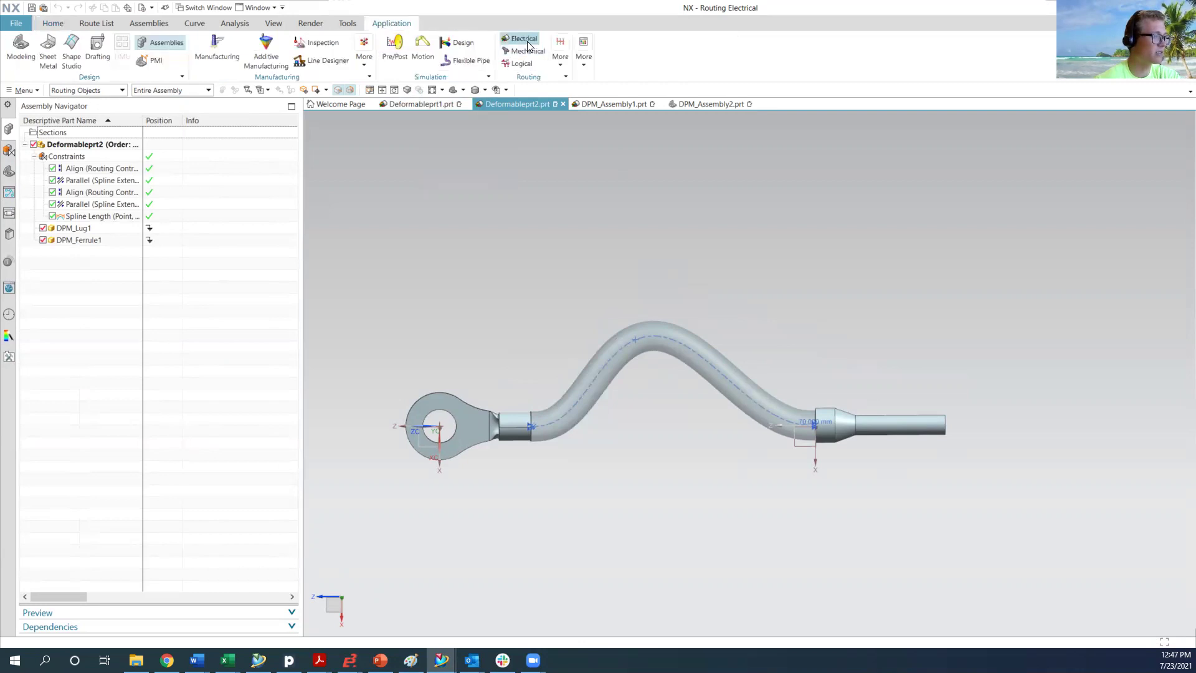
click(53, 23)
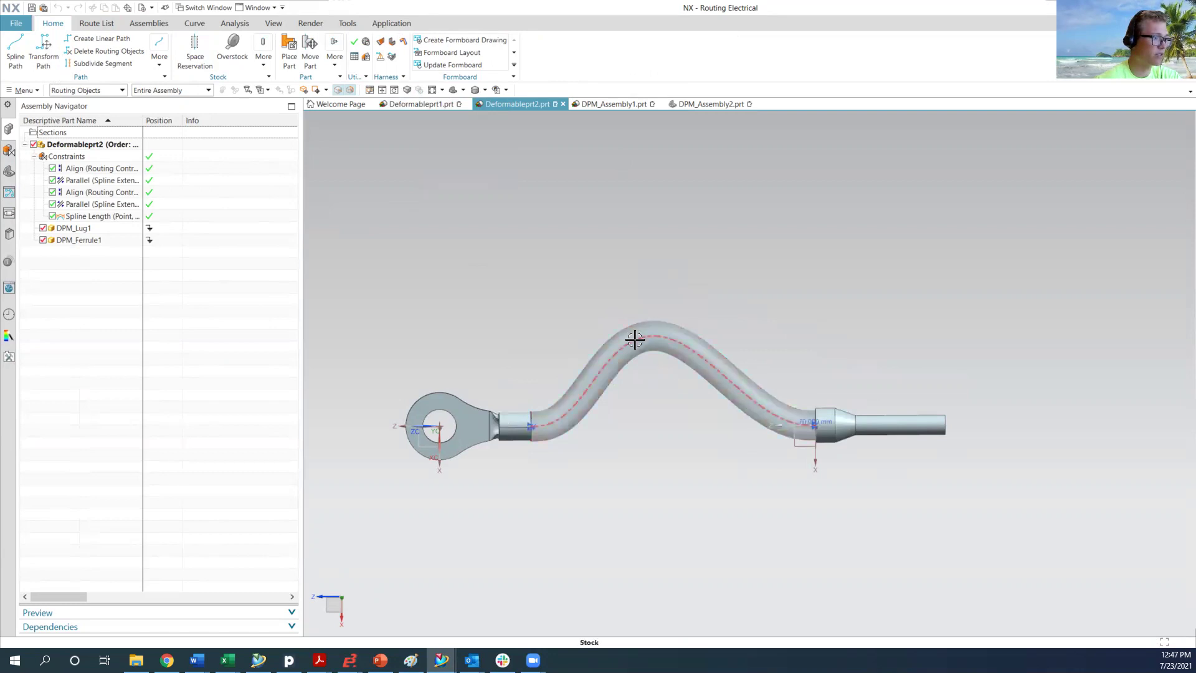
Examine the spline path and its second path point in Deformableprt2, and cancel without changing anything
drag(670, 338, 670, 403)
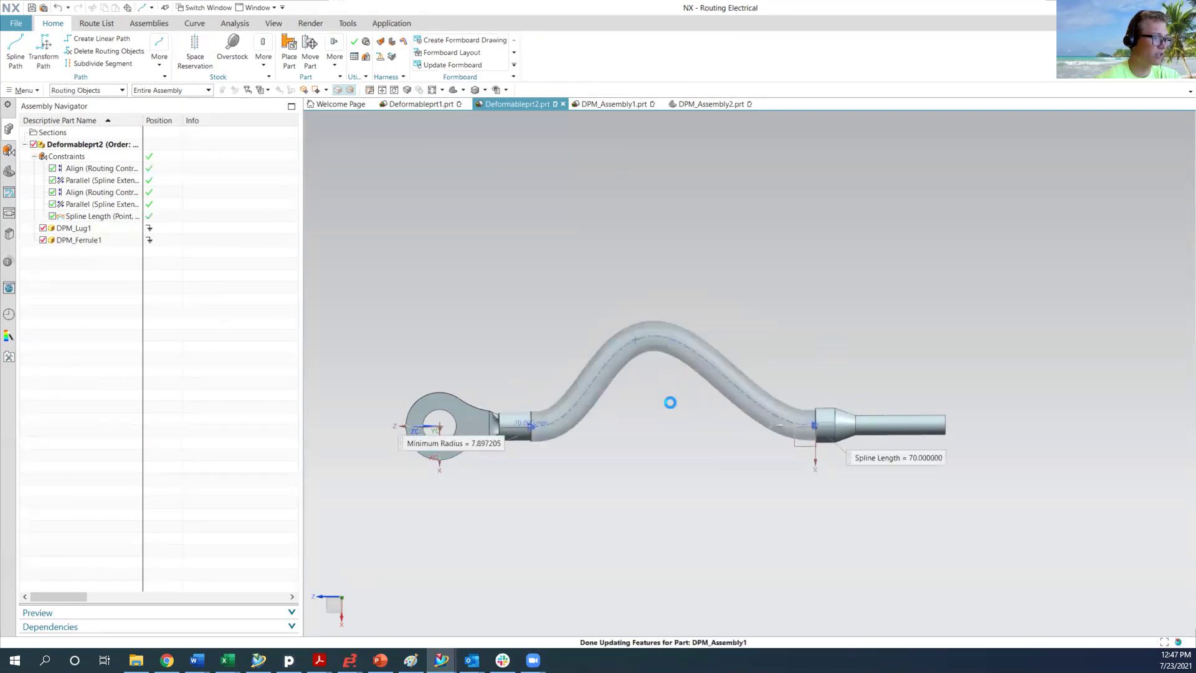
double_click(643, 345)
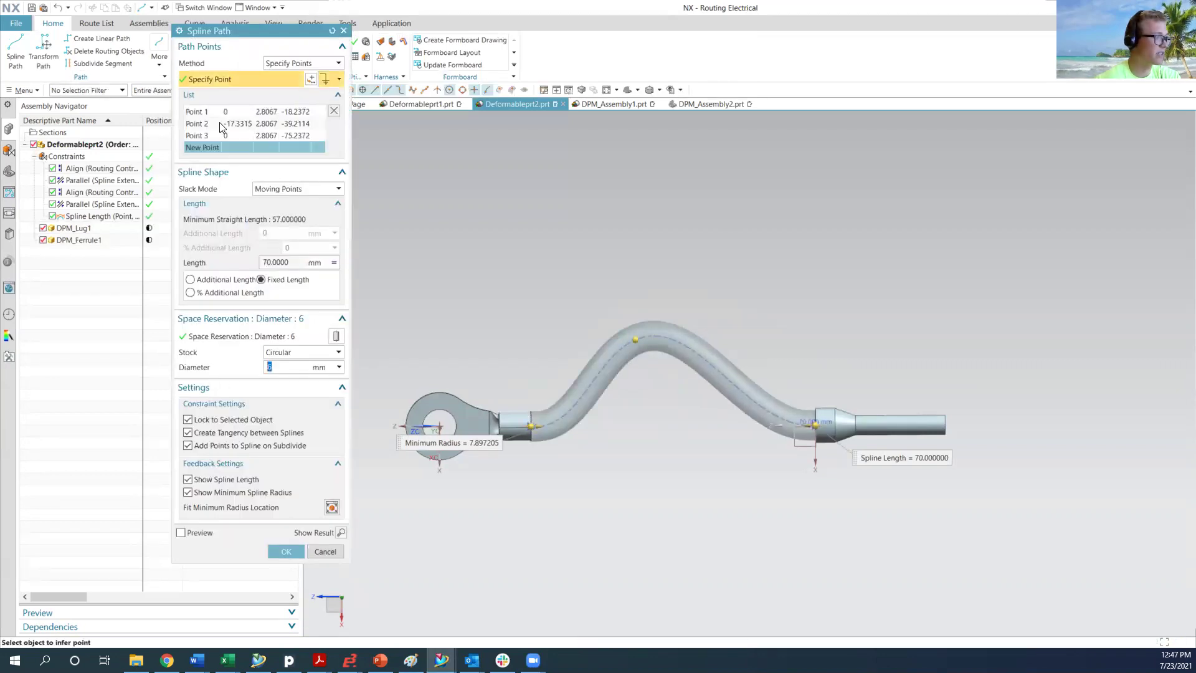
click(219, 123)
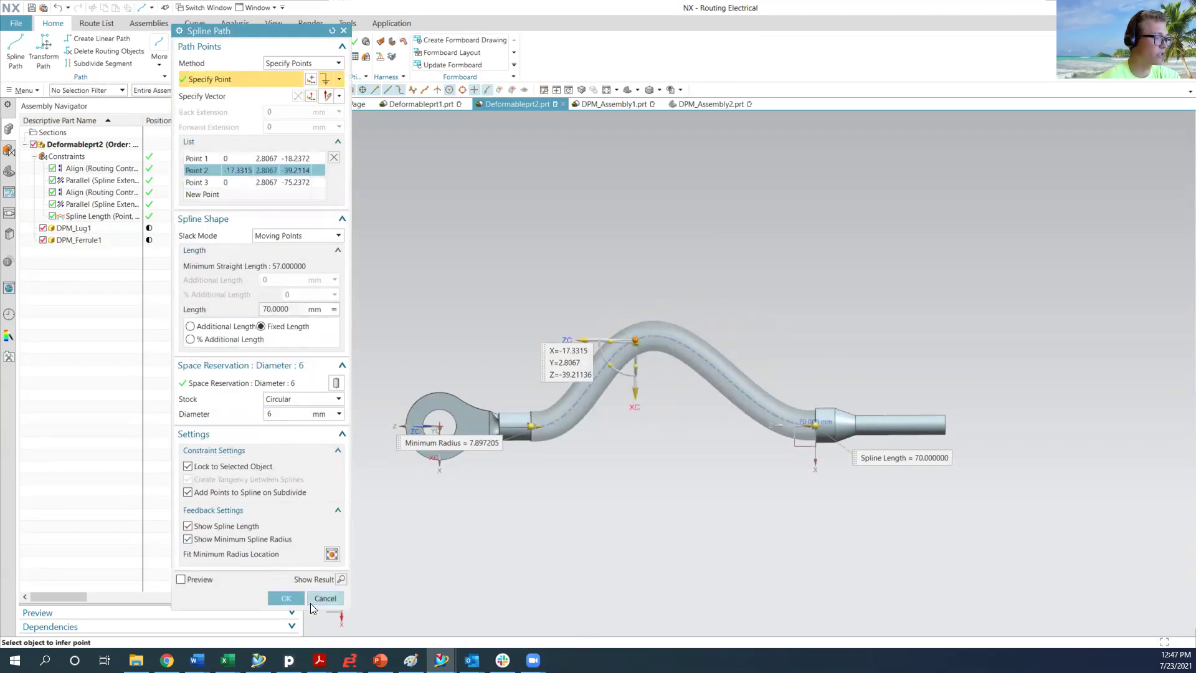
click(317, 601)
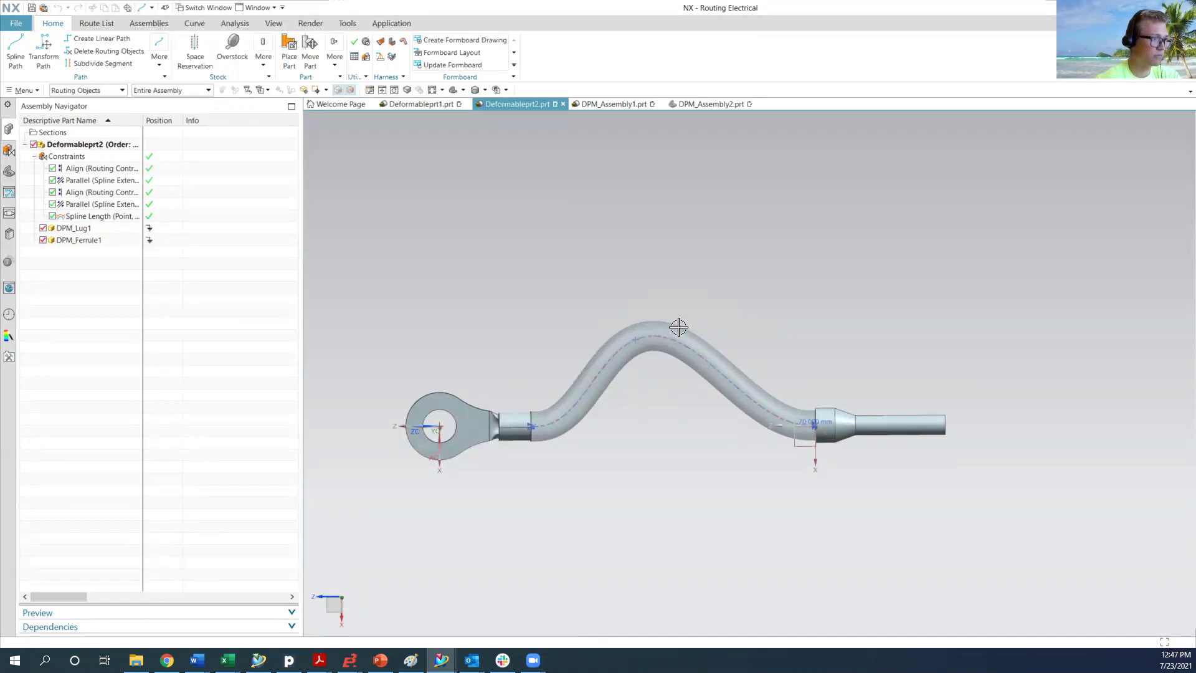
Examine the spline path points, slack mode and stock settings of the cable in Deformableprt1
click(433, 104)
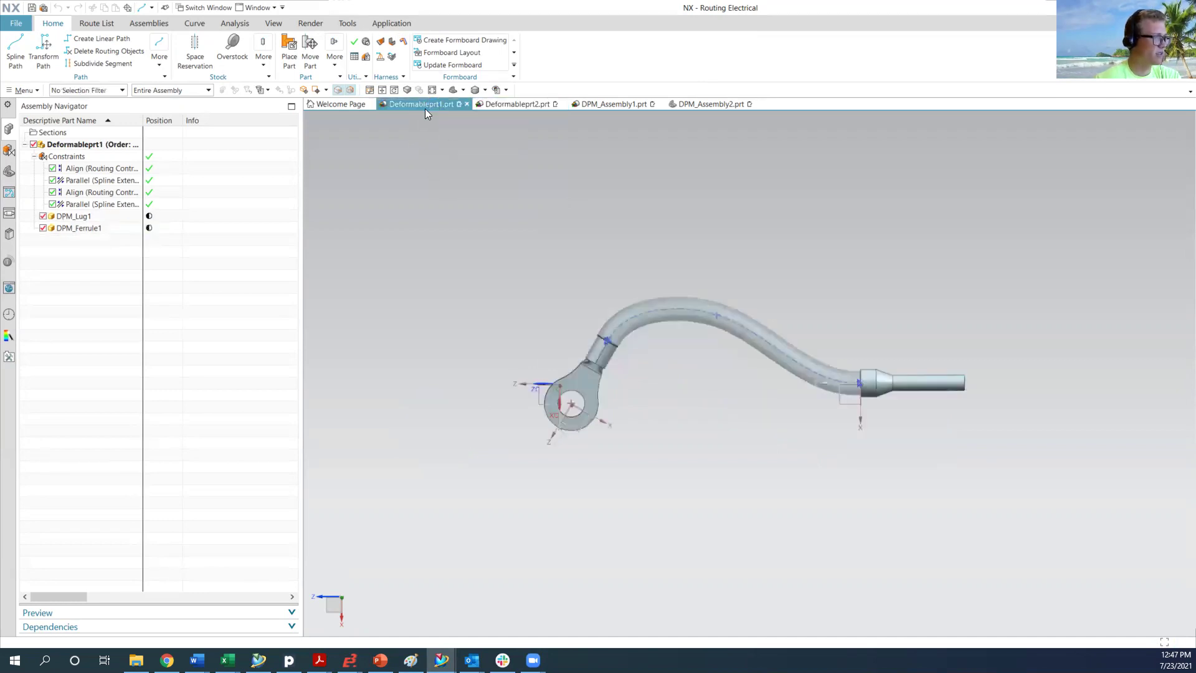
double_click(675, 309)
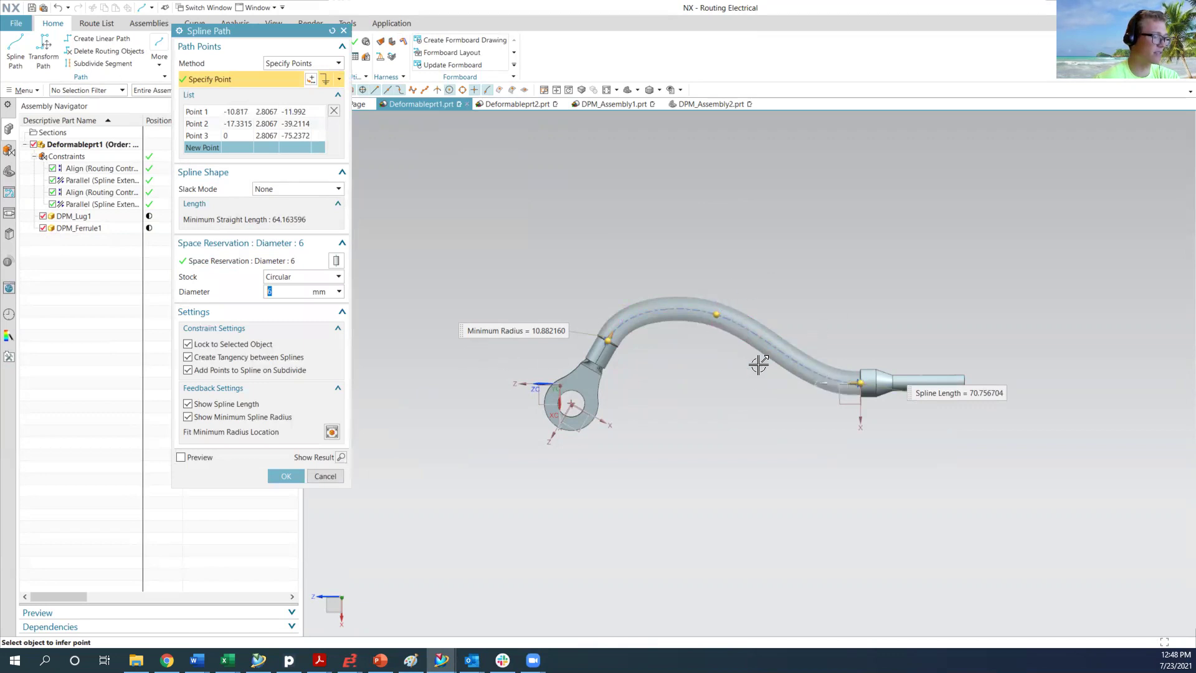
click(278, 477)
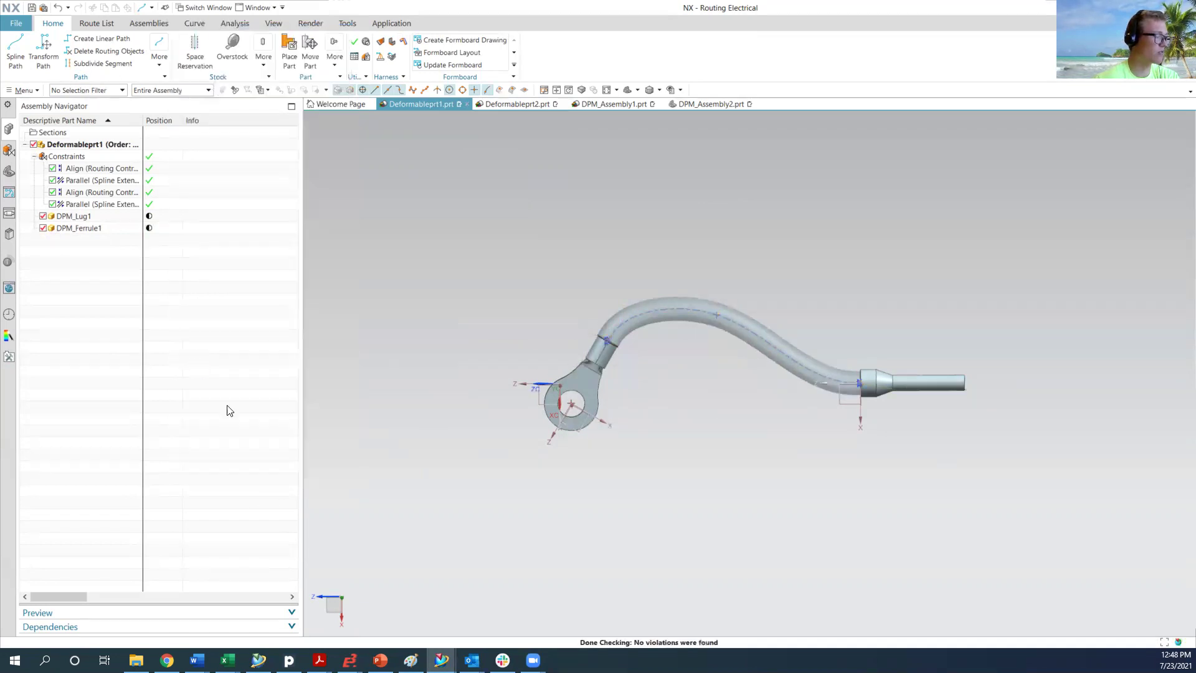
Return to Deformableprt2 and examine the slack mode and length settings of its spline path
click(541, 104)
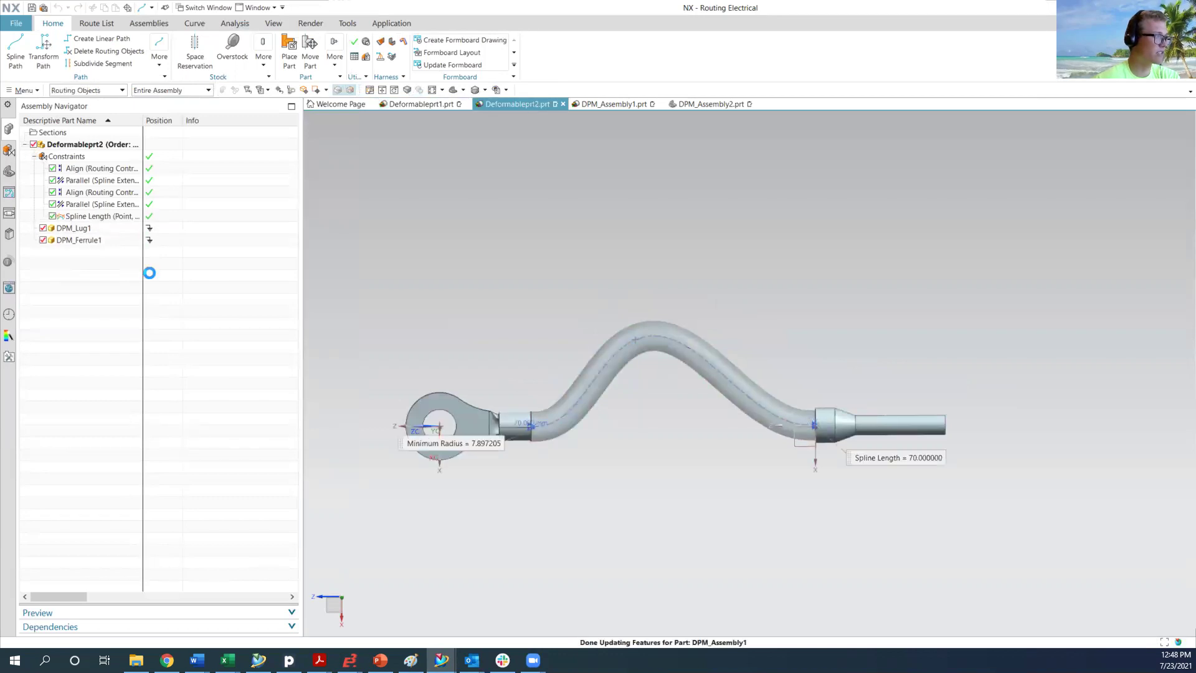
double_click(654, 329)
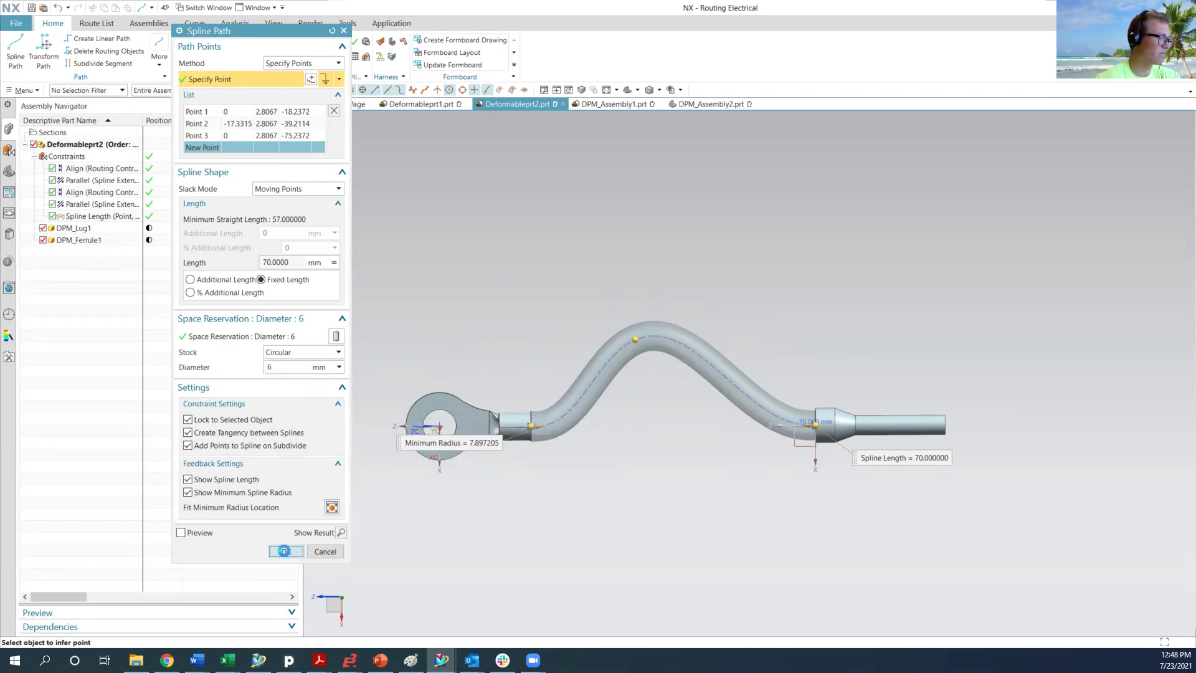
click(286, 552)
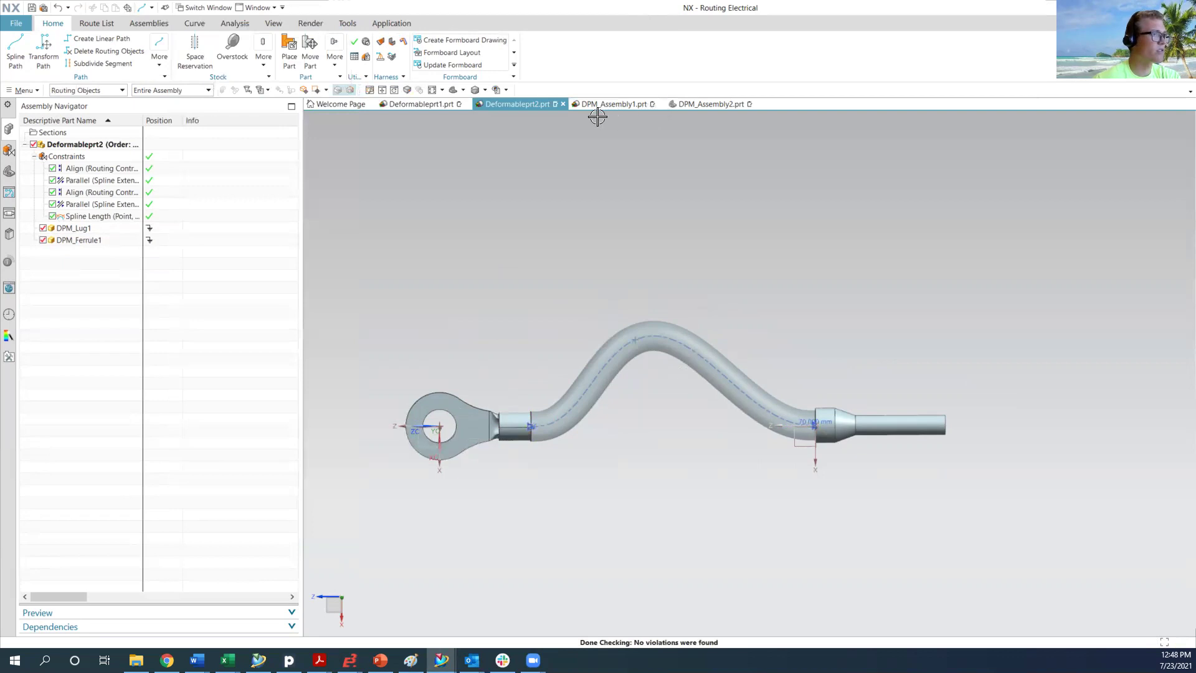
Start Define Deformable Part for Deformableprt1 and decline replacing the existing definition
click(692, 104)
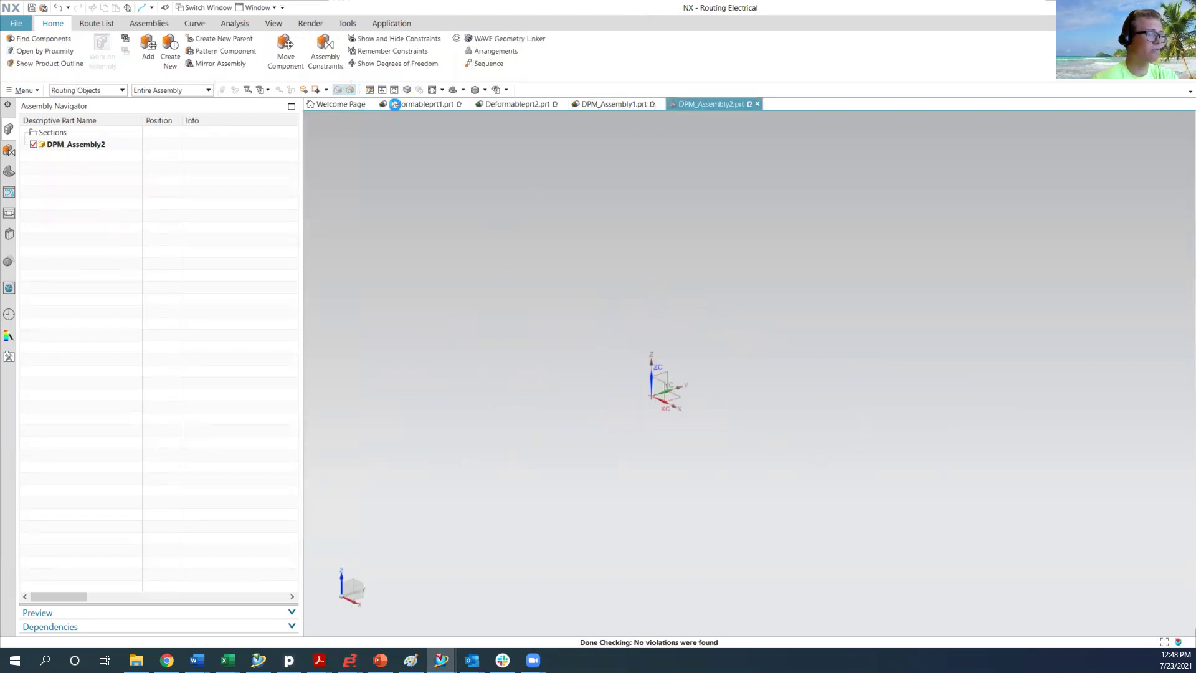
click(410, 104)
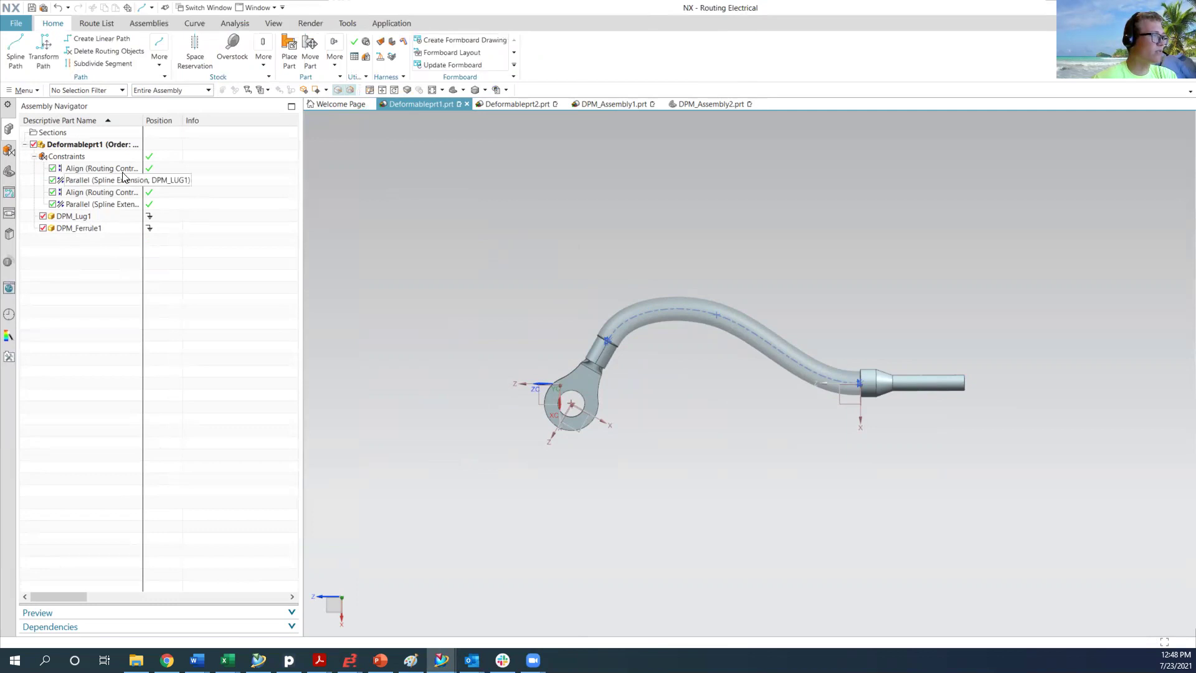
click(24, 90)
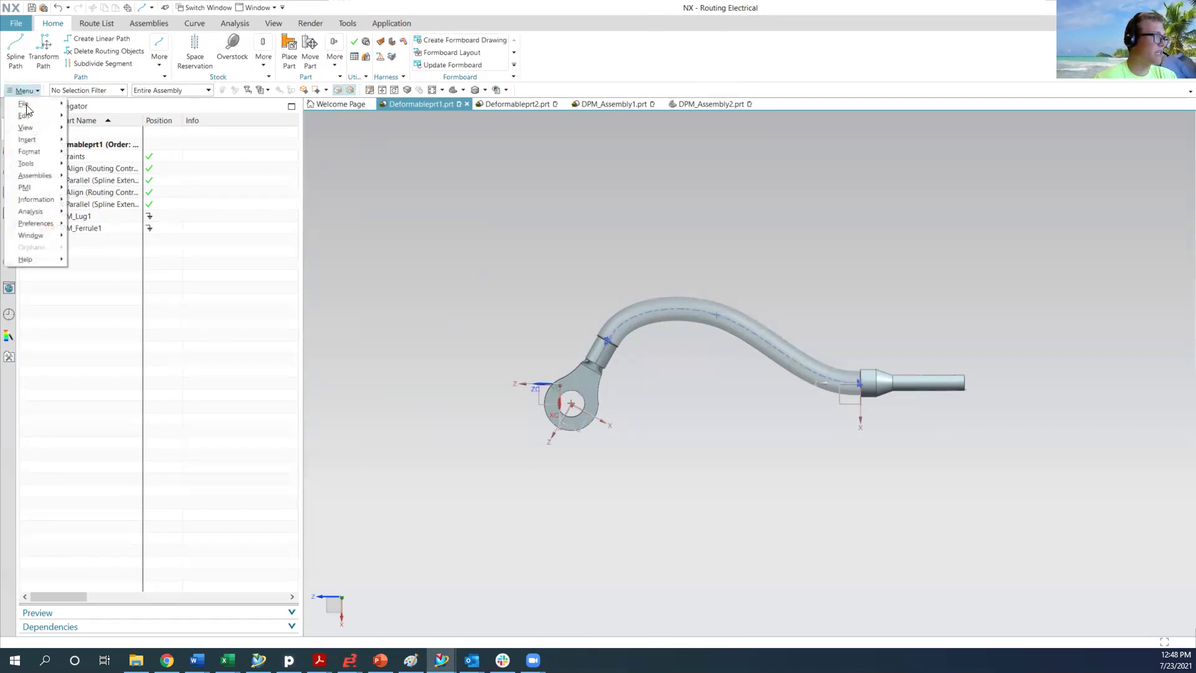
mouse_move(28, 164)
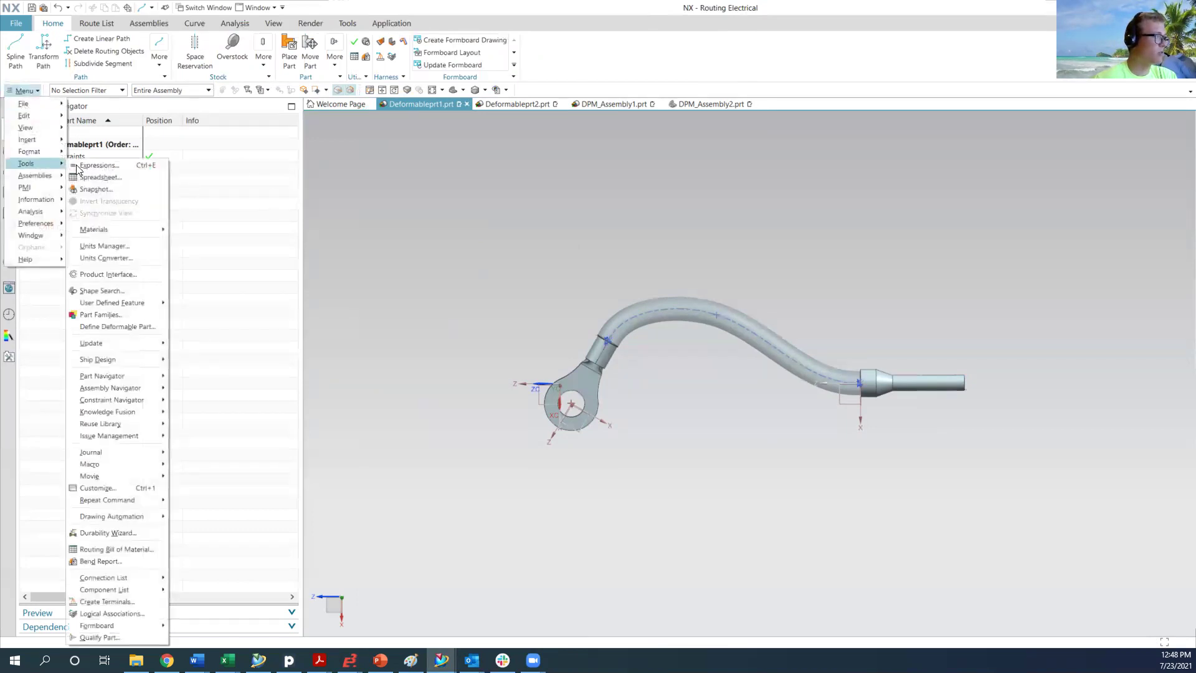
click(95, 326)
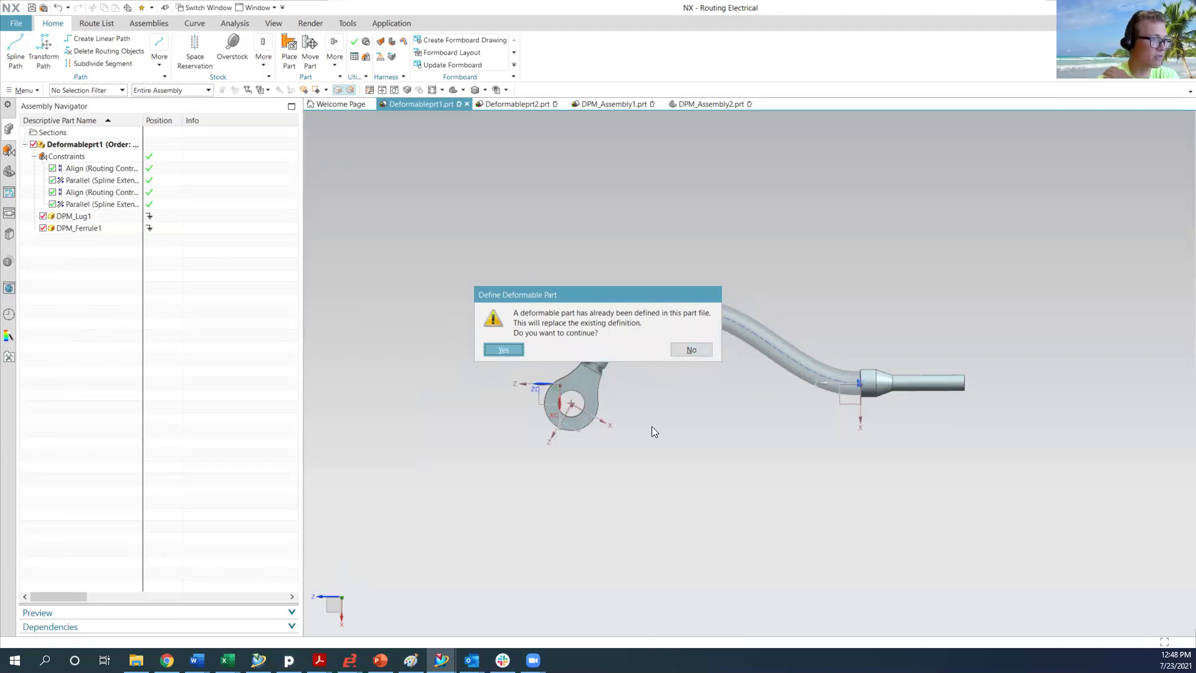
click(696, 350)
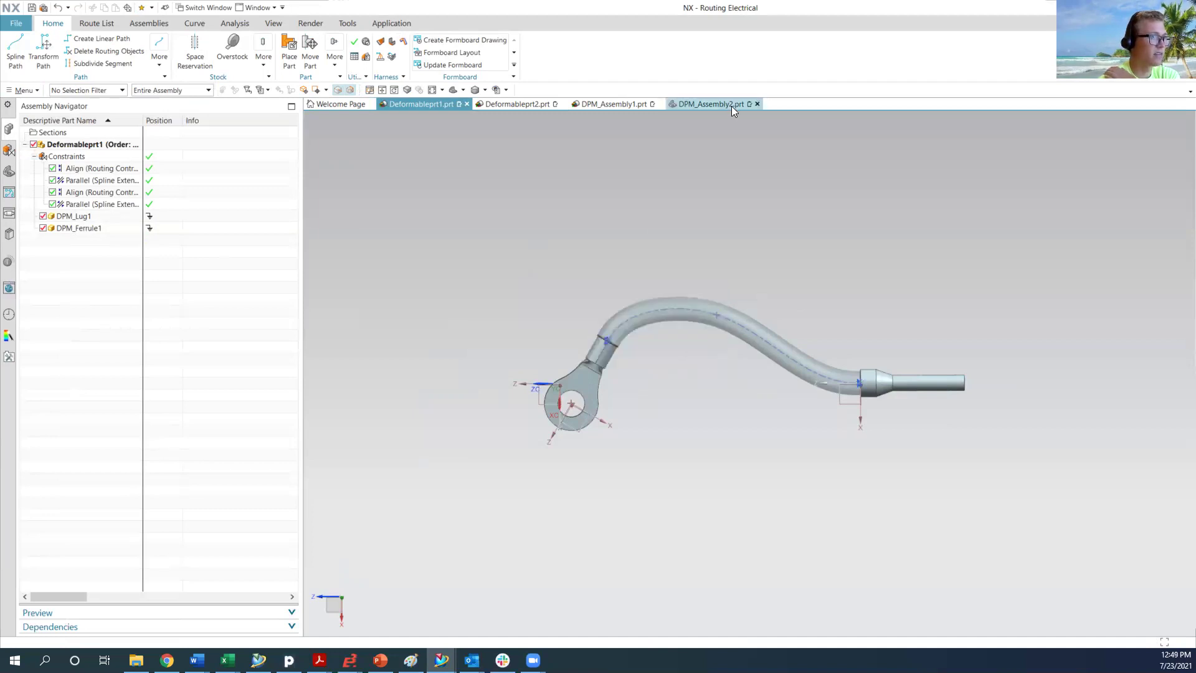
Choose Deformableprt1.prt as the new component to add to the empty DPM_Assembly2 assembly
click(696, 102)
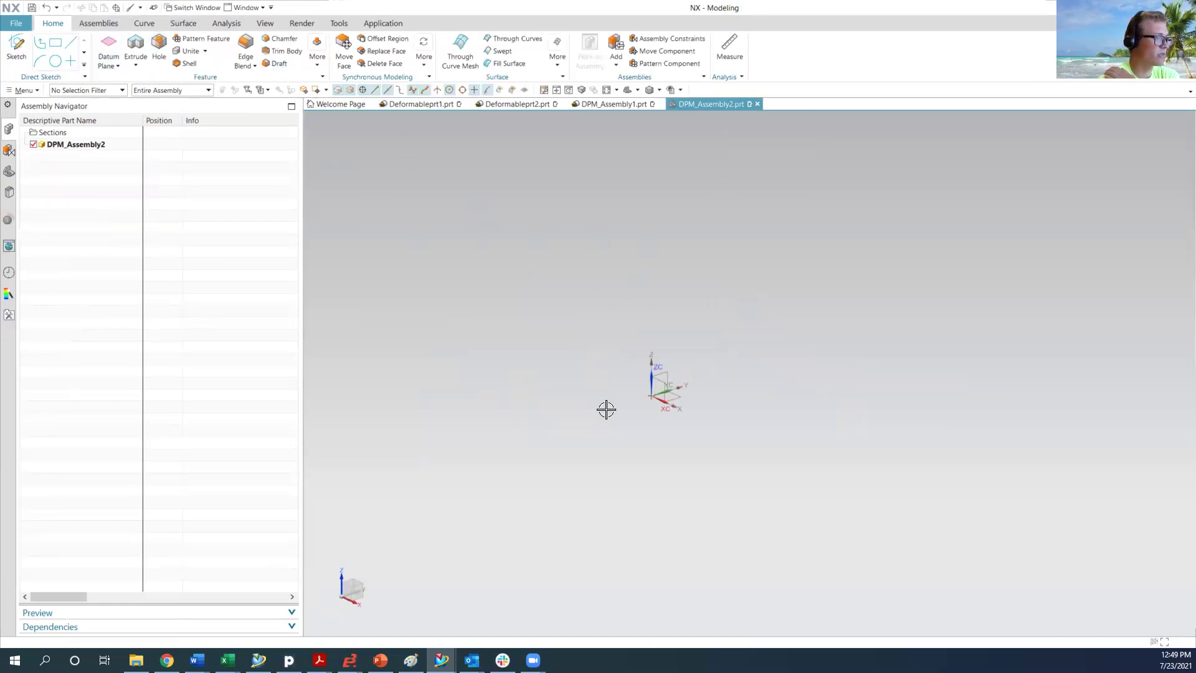
middle_drag(592, 315, 641, 420)
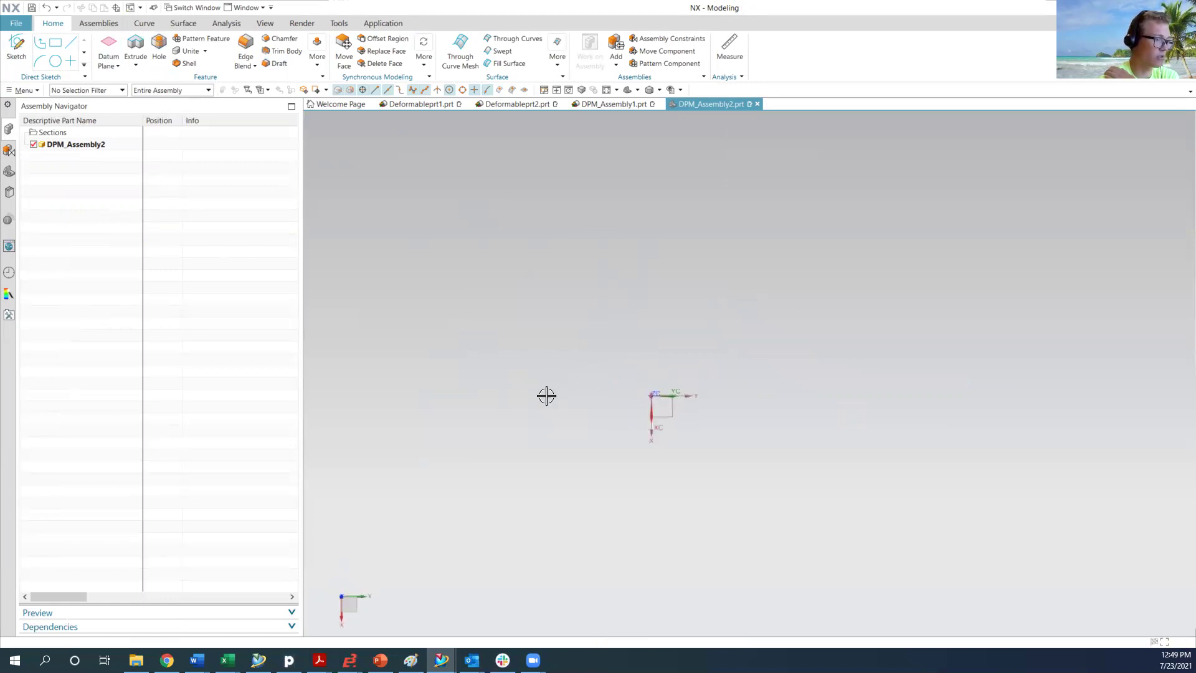
click(99, 25)
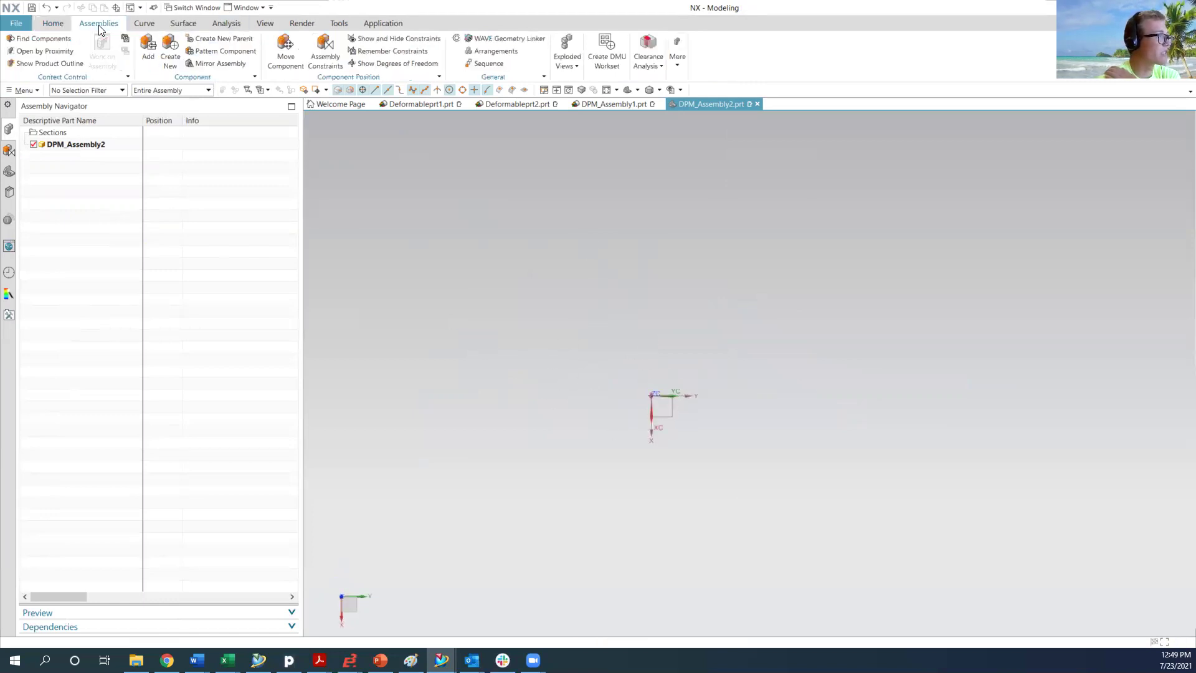
click(149, 50)
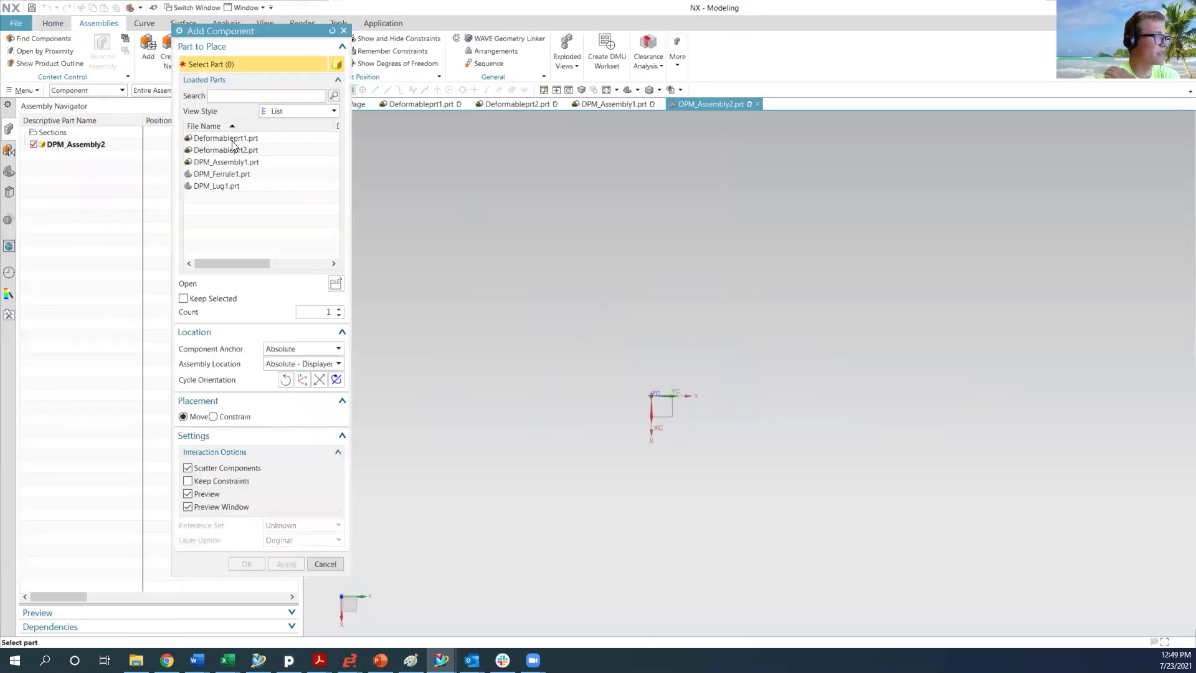
click(227, 139)
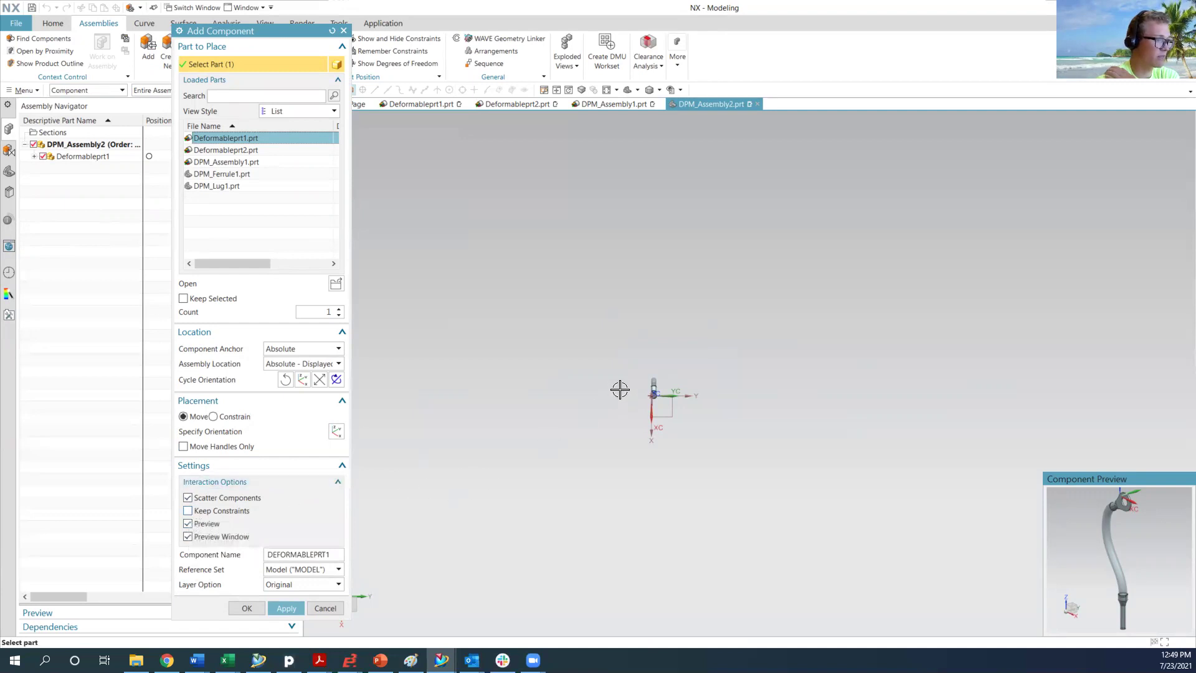
Place the Deformableprt1 component clear of the origin at about X 103, Y 2.8, Z -3.2 and add it to the assembly
middle_drag(619, 389, 493, 244)
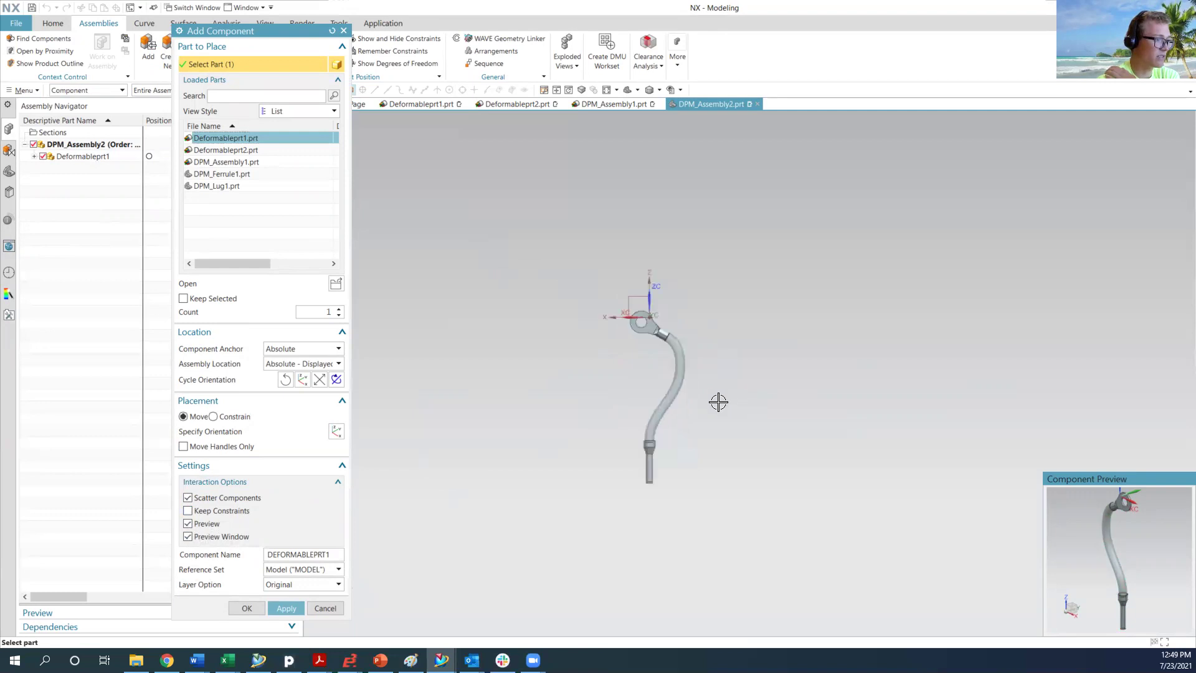
scroll(718, 402, up, 1)
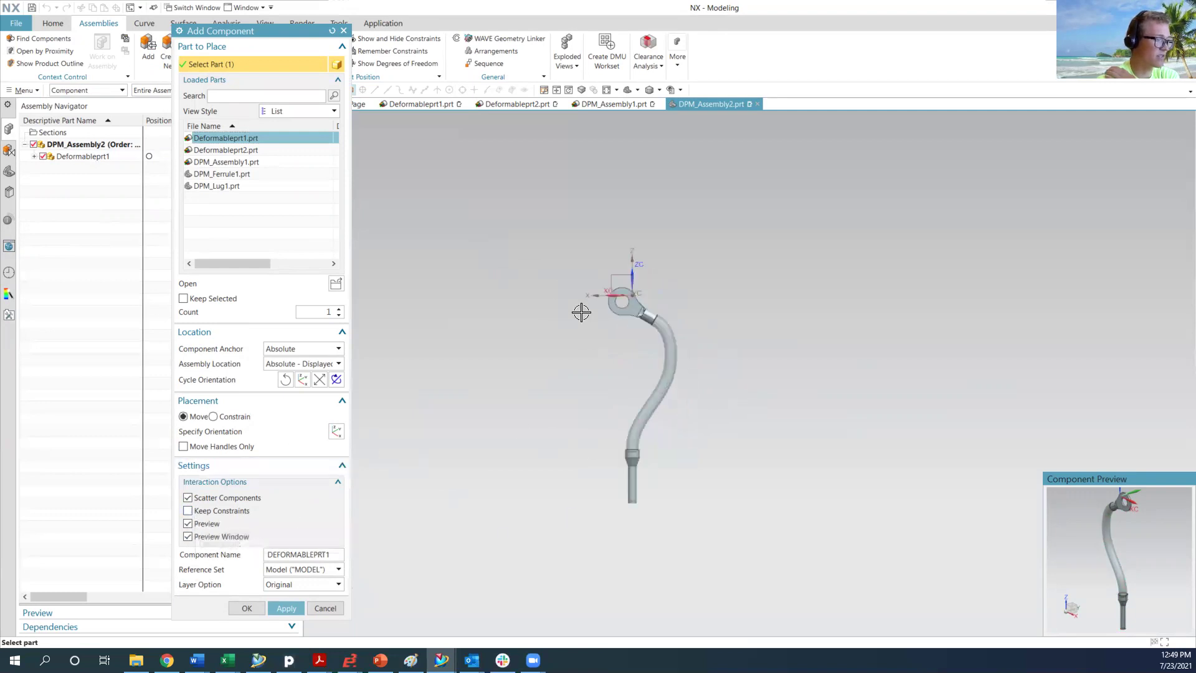
click(336, 431)
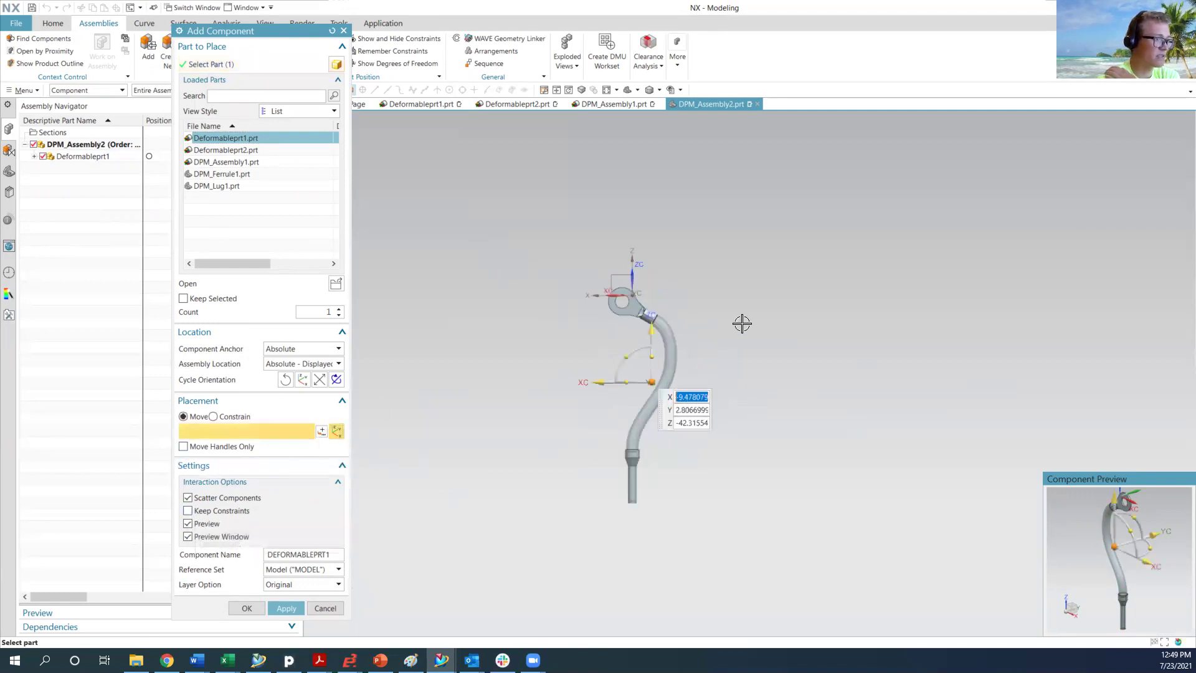
click(769, 288)
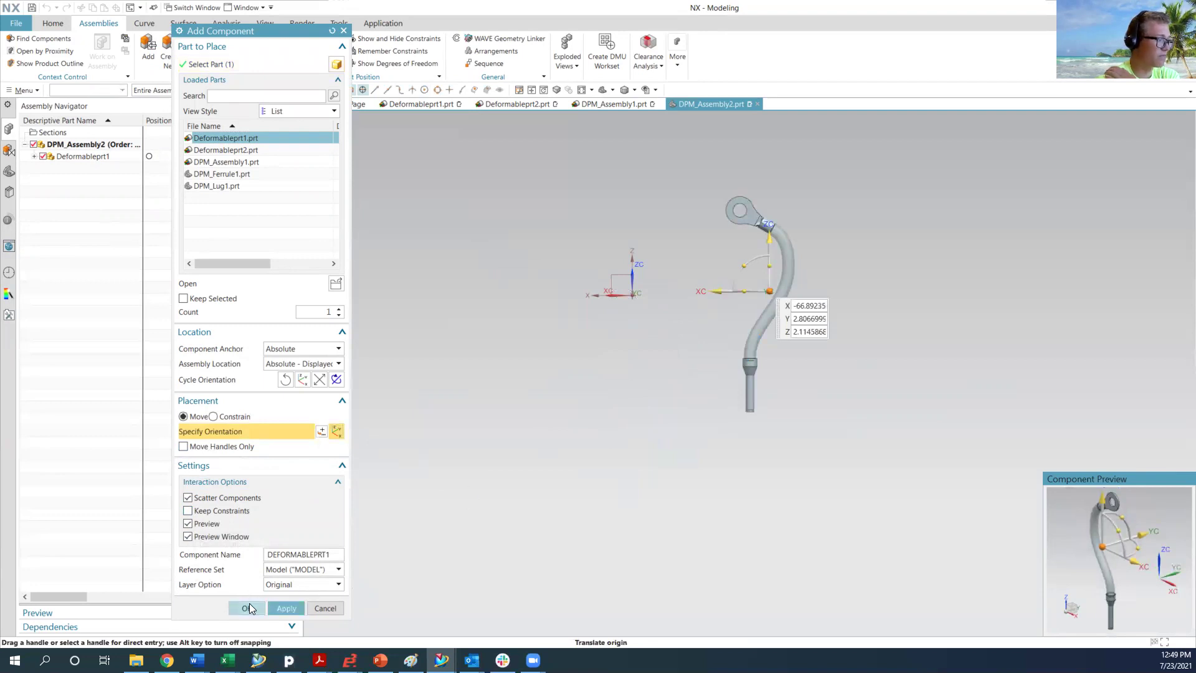
click(496, 320)
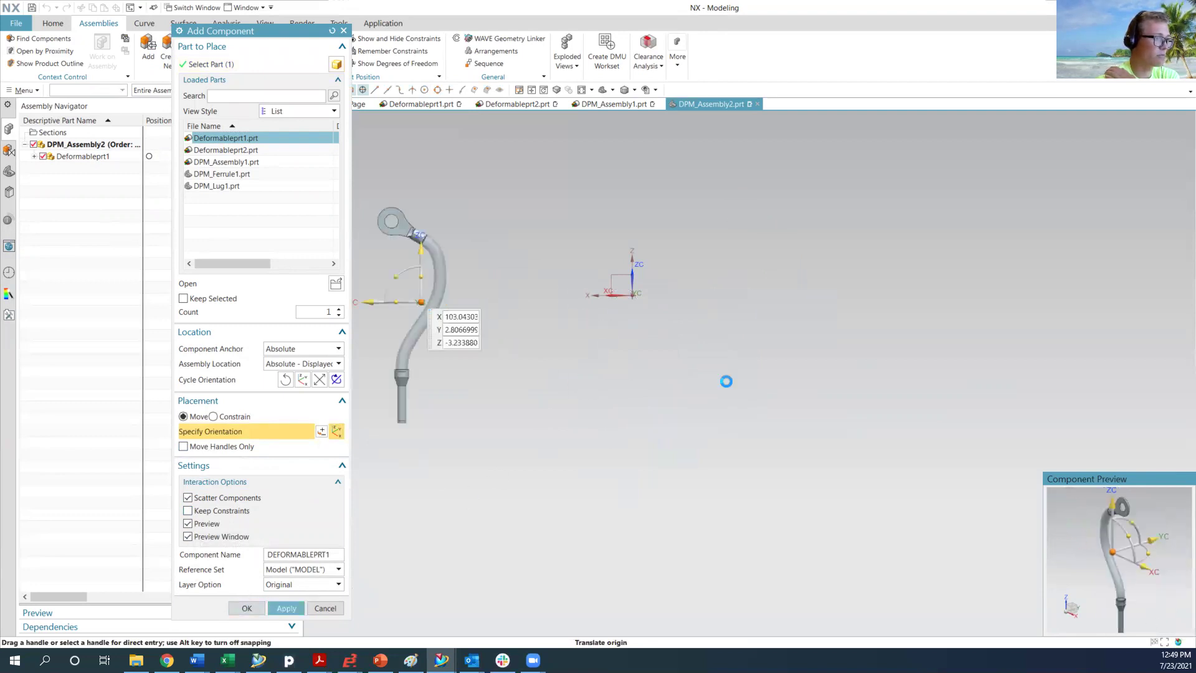
click(279, 607)
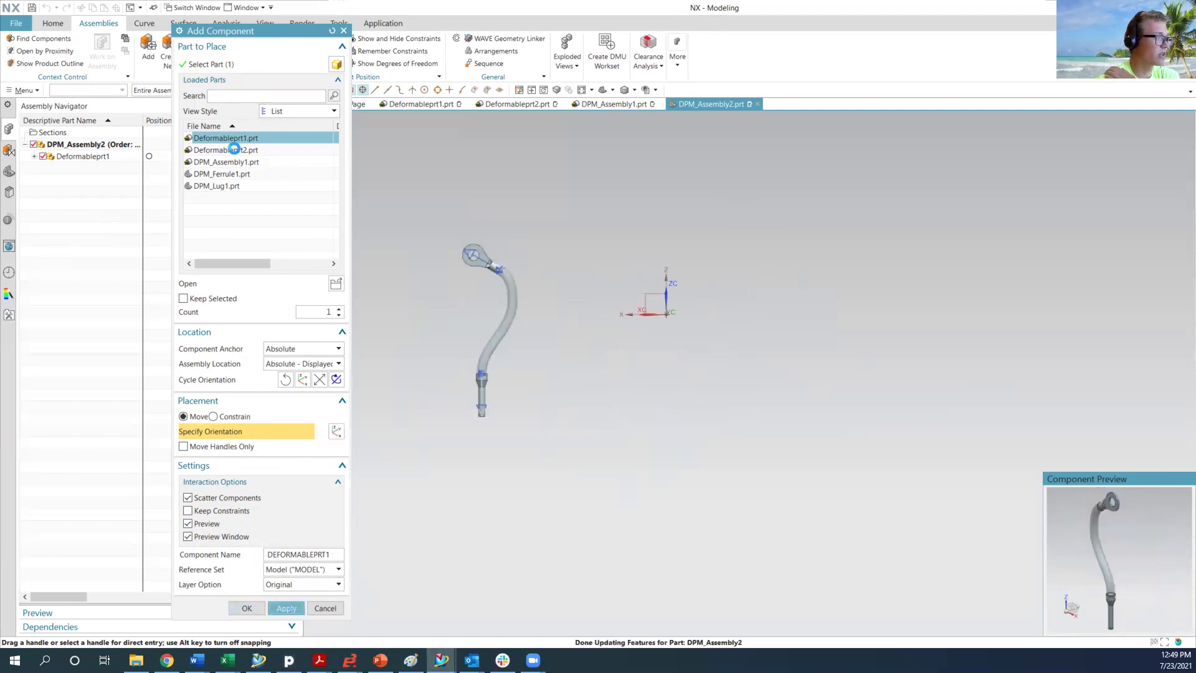
Add Deformableprt2.prt beside the first cable at about X 31.3, Y 2.8, Z -9.7 and finish adding components
click(226, 150)
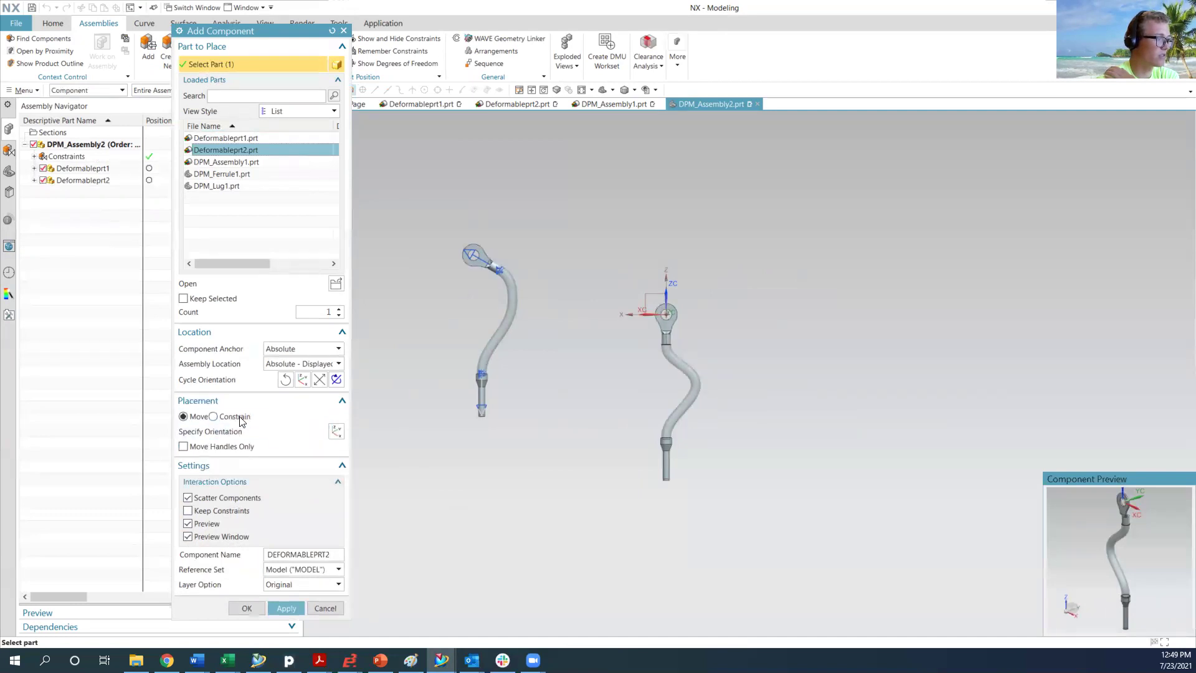
click(335, 431)
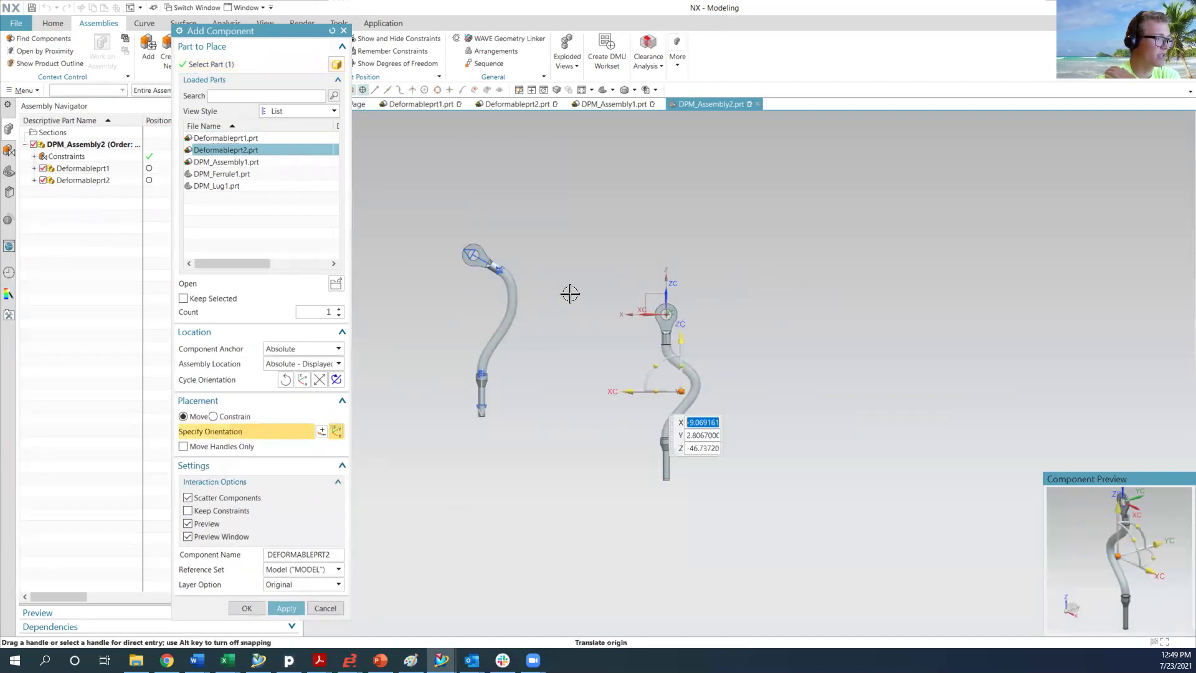
click(614, 331)
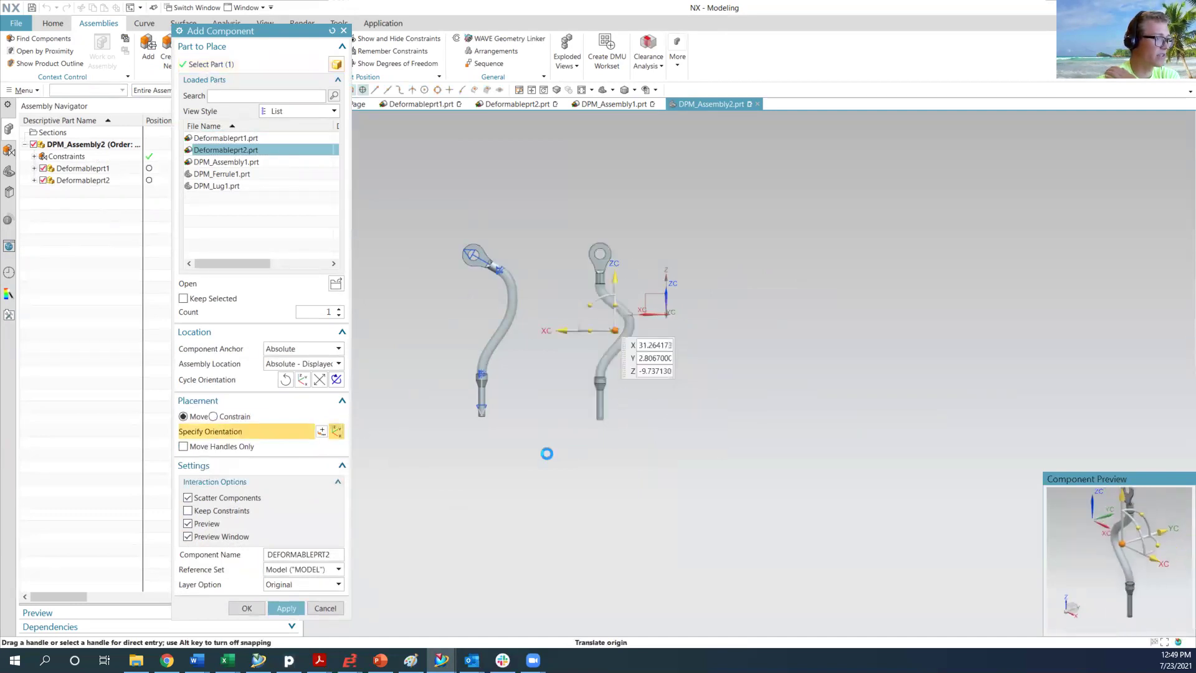
click(250, 608)
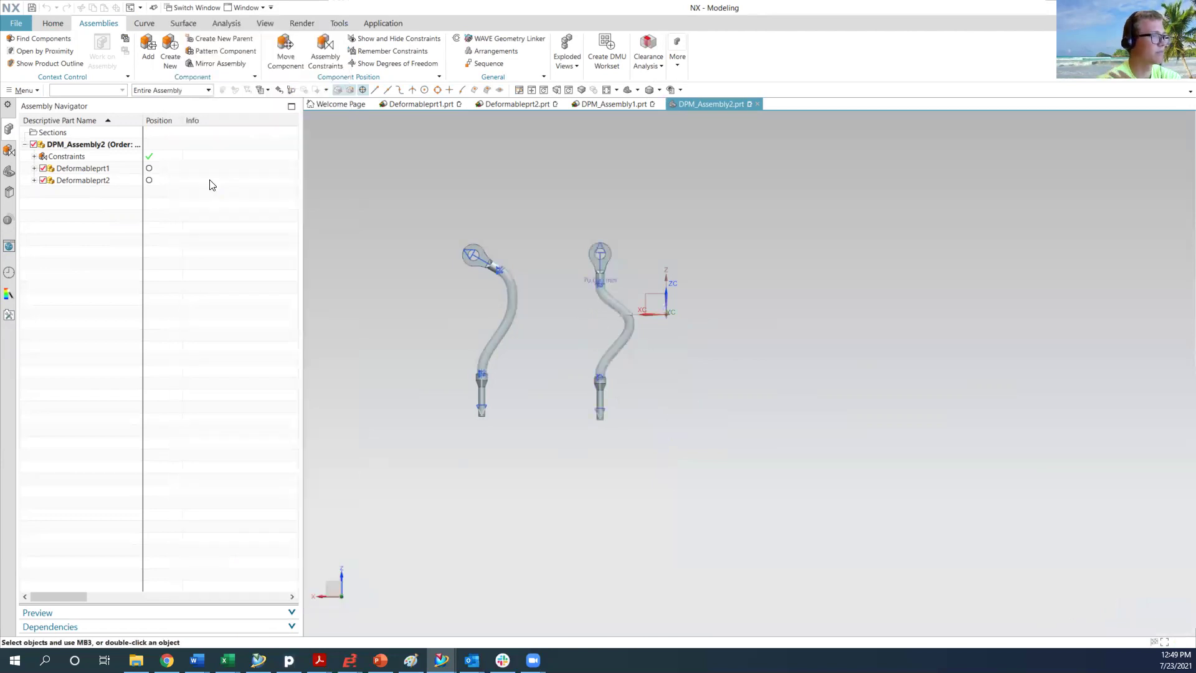
Examine the position status of the lug and ferrule inside both deformable components
click(34, 181)
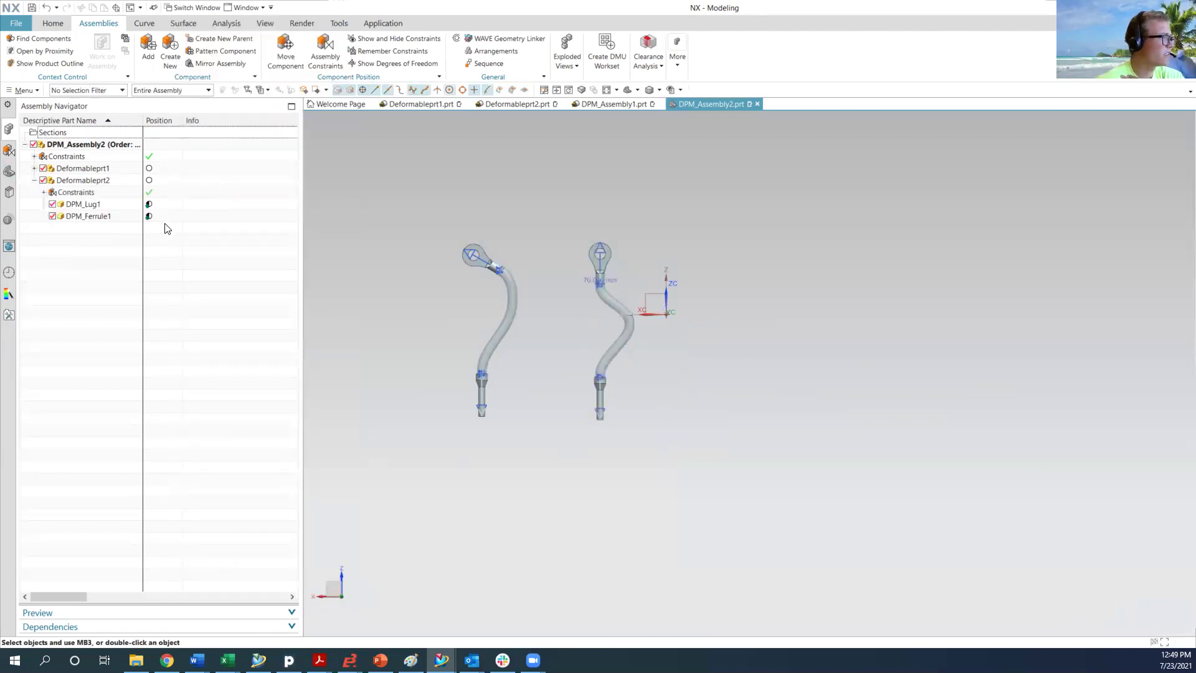
mouse_move(149, 212)
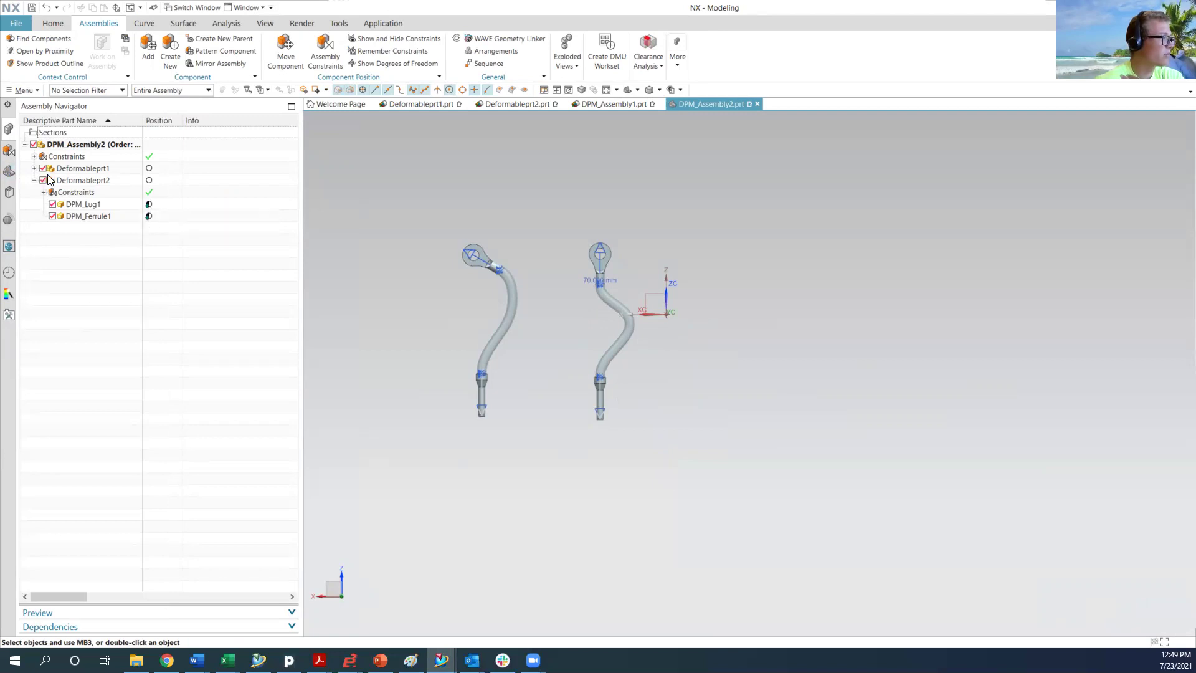
click(34, 169)
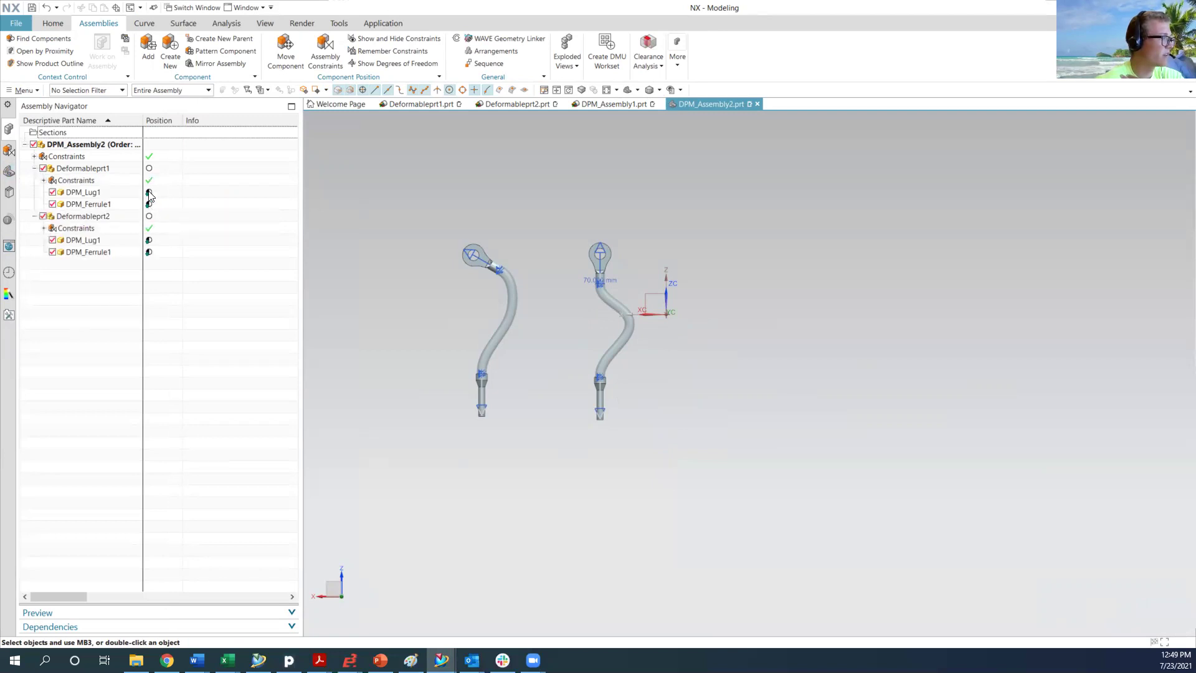
mouse_move(150, 196)
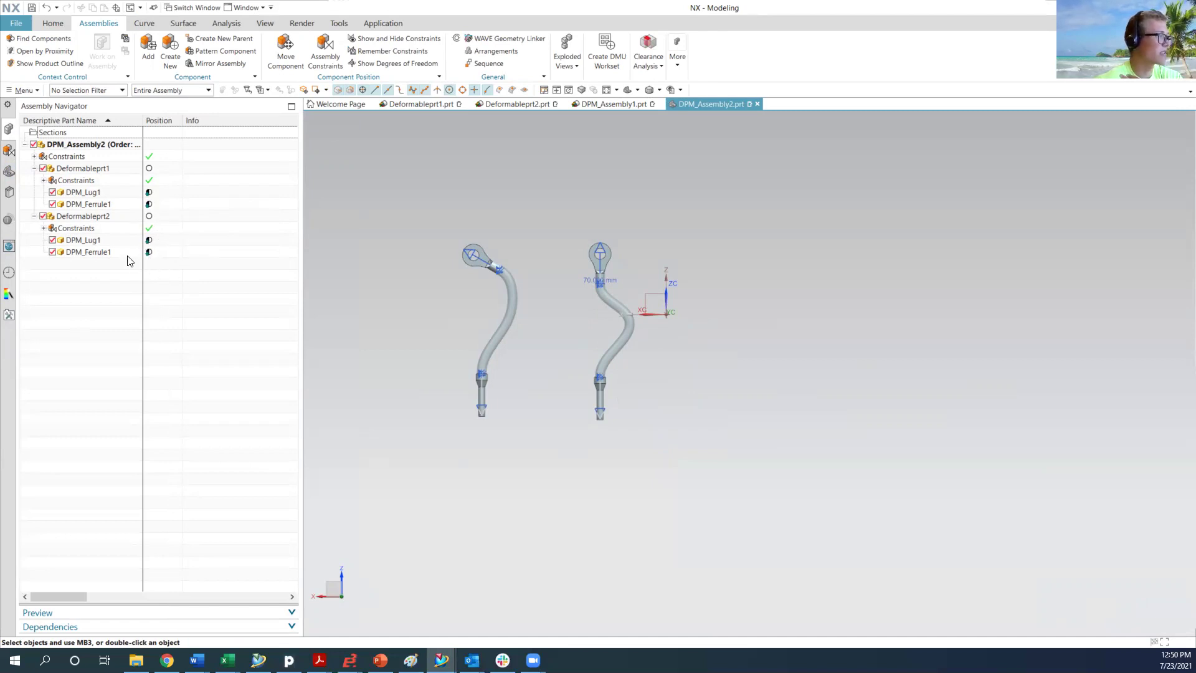
mouse_move(145, 241)
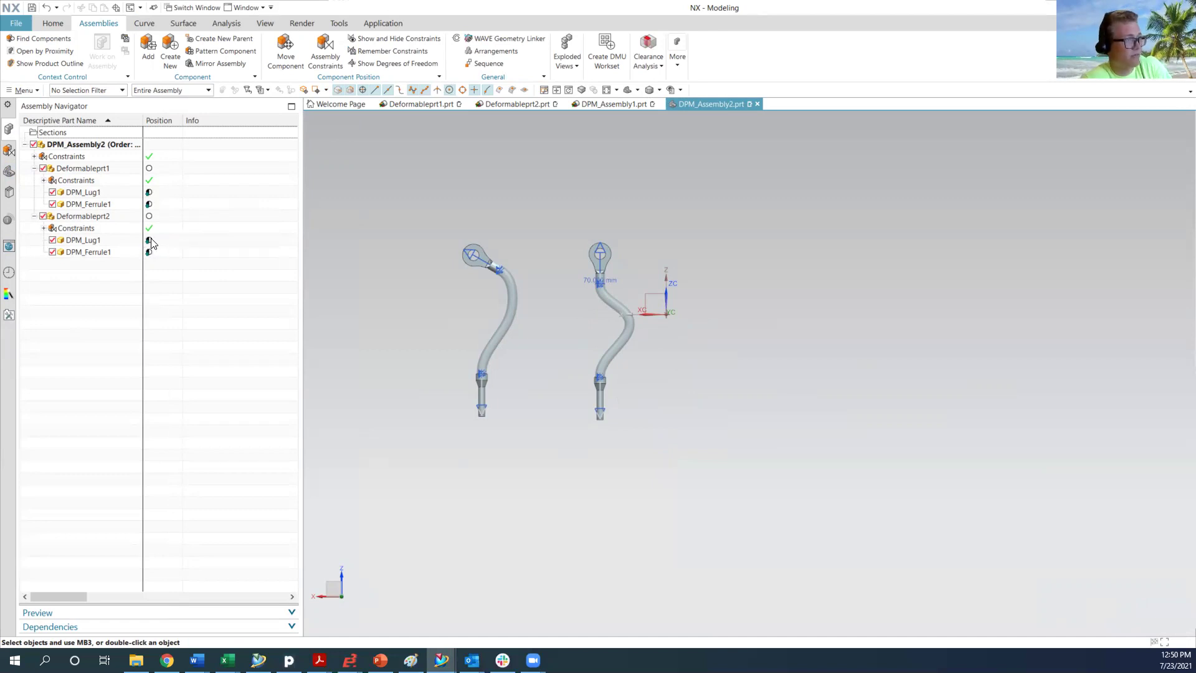
mouse_move(149, 219)
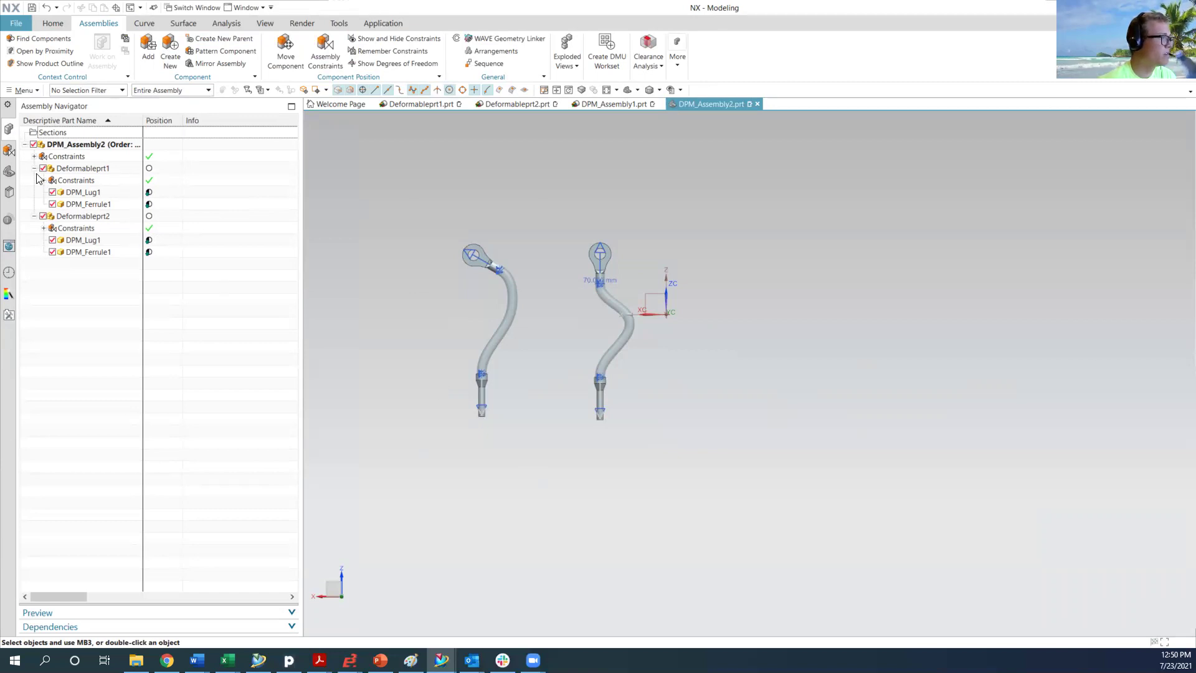
click(35, 216)
click(34, 169)
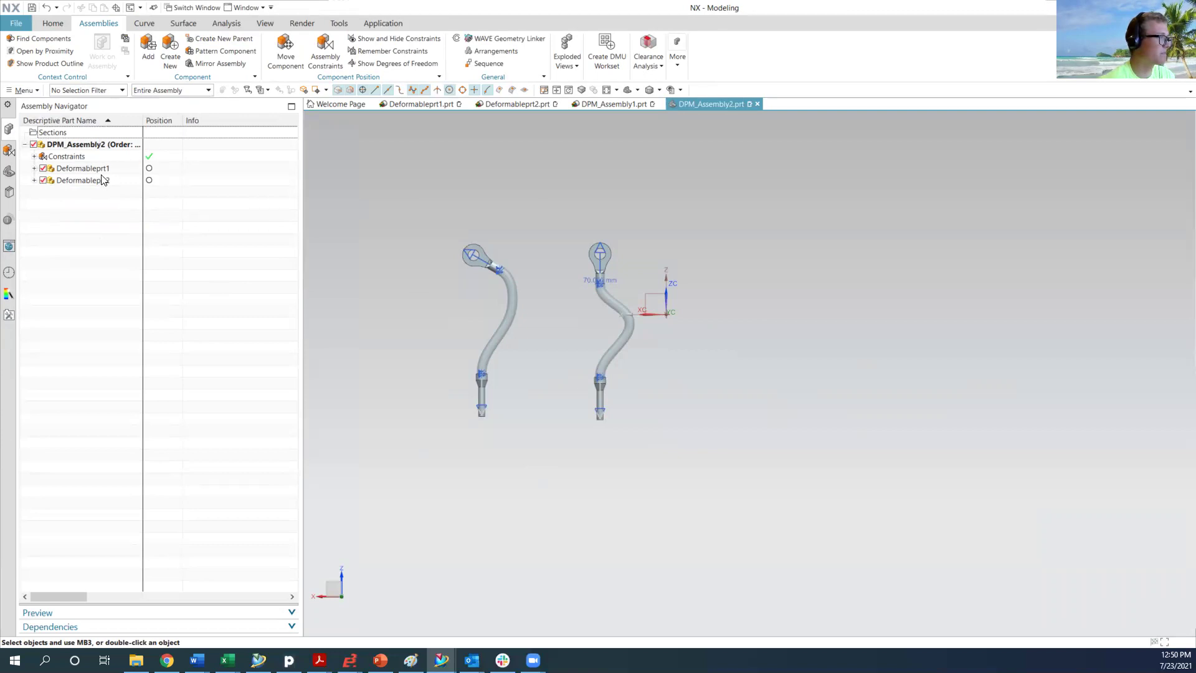
Deform the Deformableprt1 component in the context of DPM_Assembly2
right_click(68, 174)
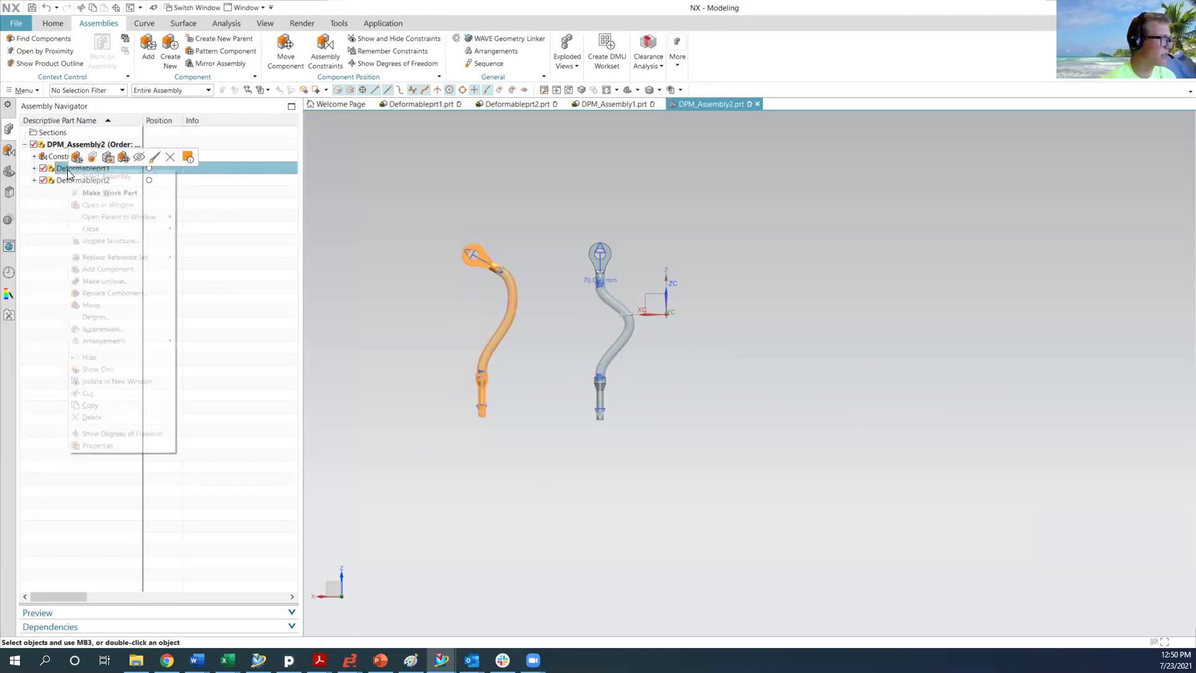
click(100, 314)
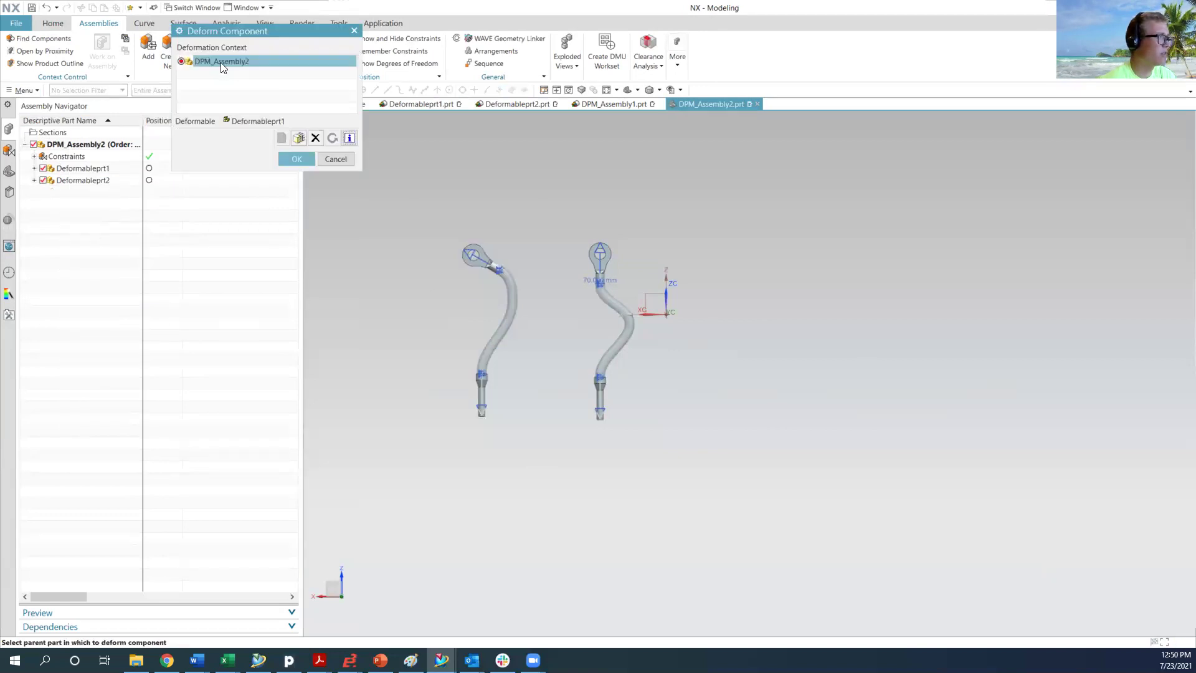
click(294, 160)
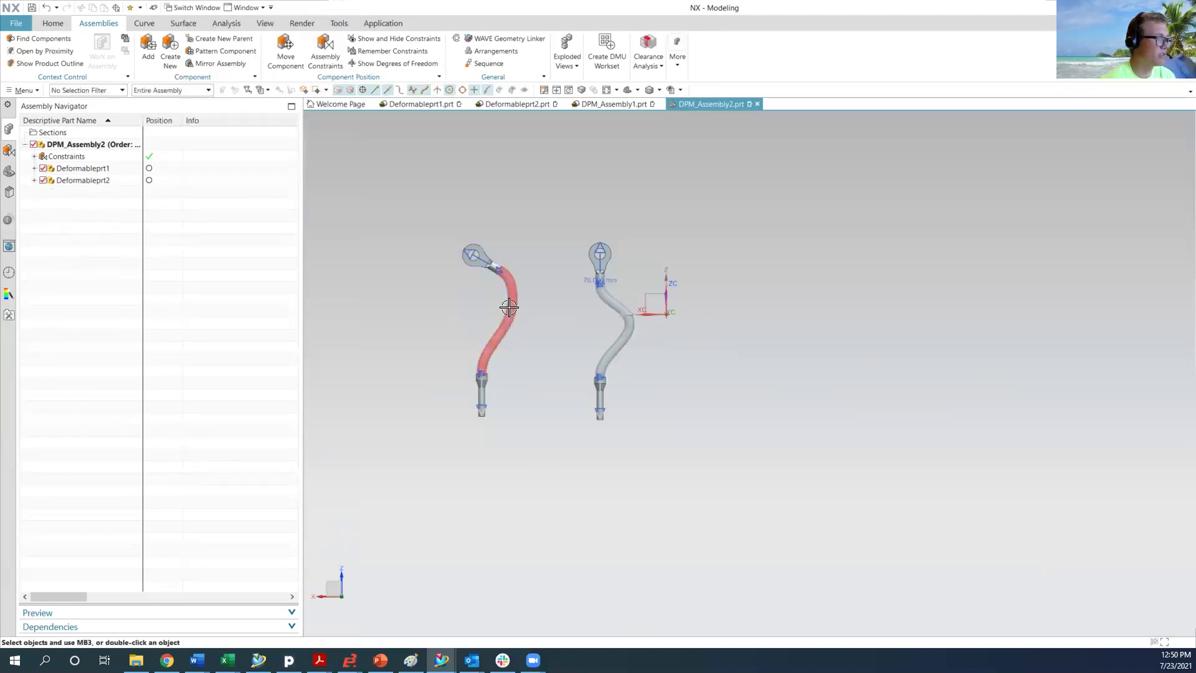
Move the lug of Deformableprt1 dynamically to about X 179, Y 2.8, Z 119.2 so its cable stretches with it
scroll(646, 312, up, 1)
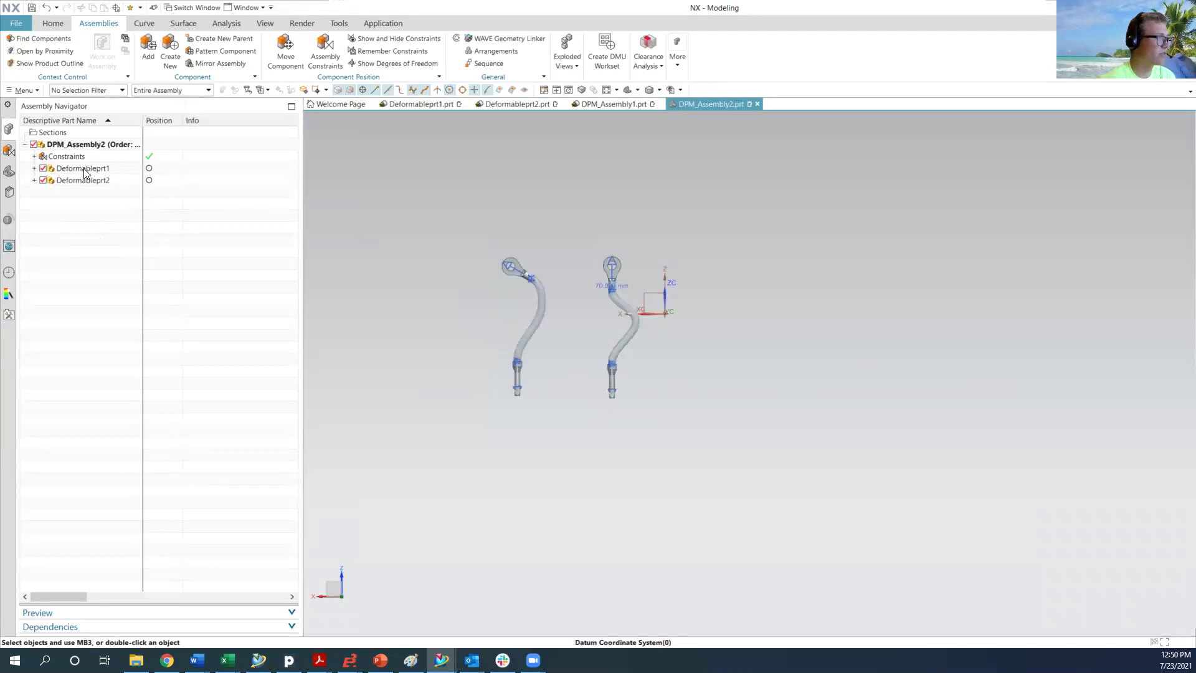
scroll(454, 347, down, 2)
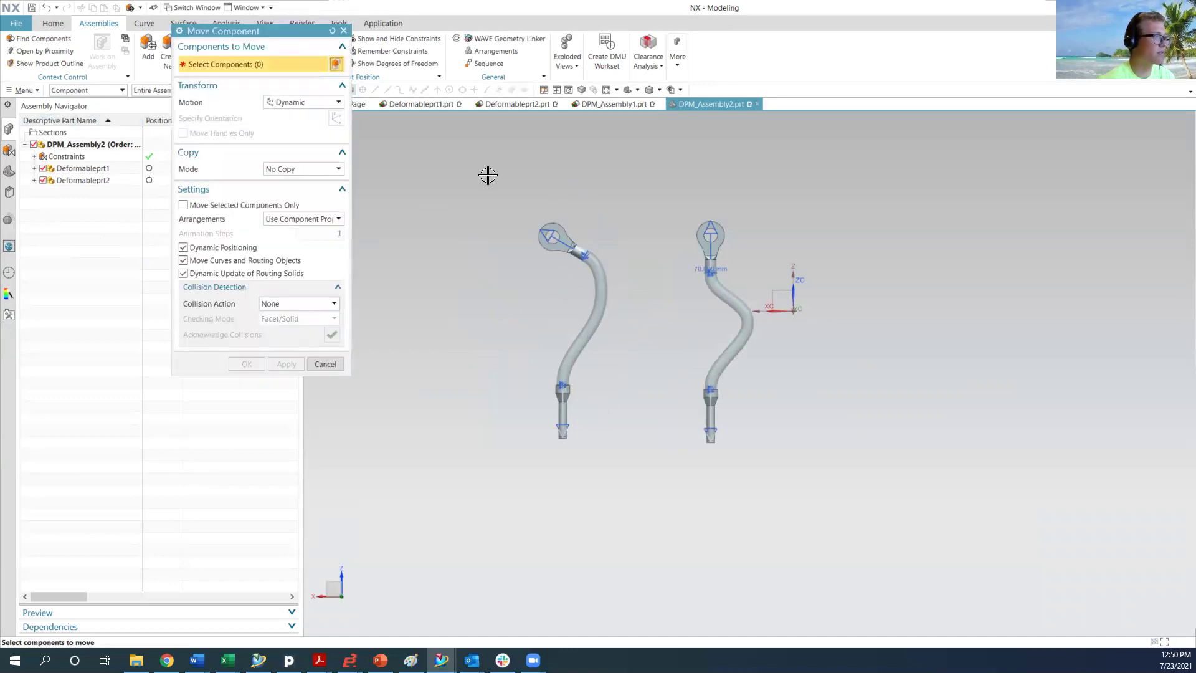
click(556, 242)
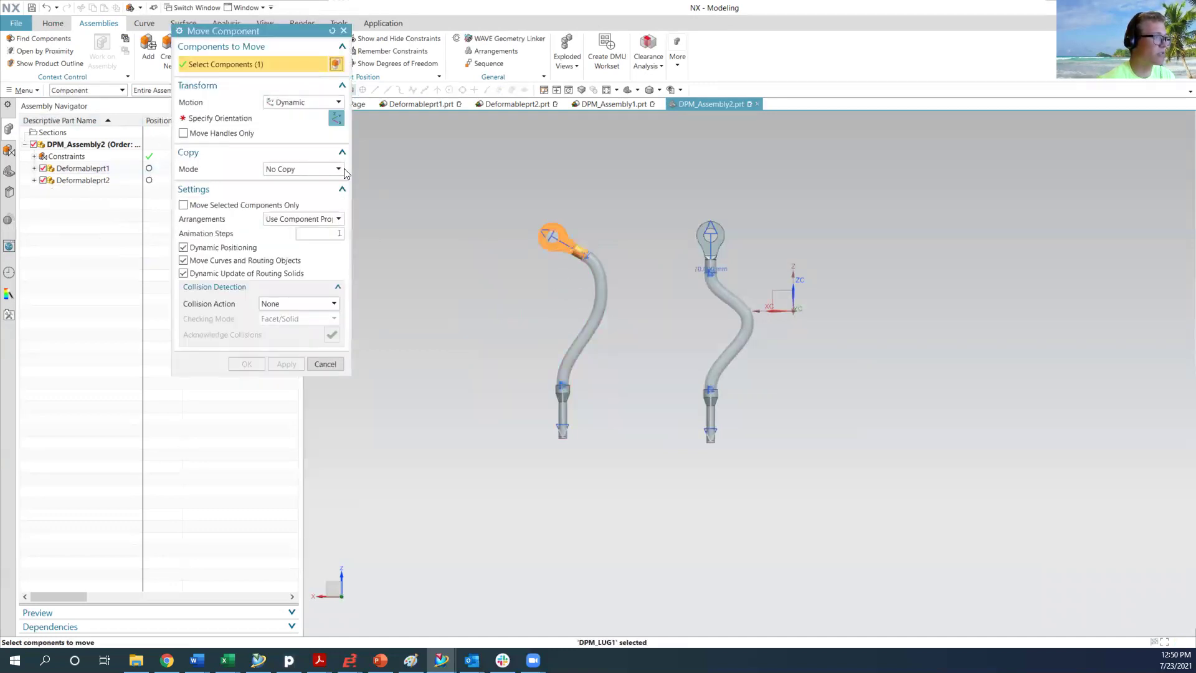
click(338, 118)
drag(543, 240, 416, 168)
scroll(675, 332, down, 2)
click(558, 165)
click(495, 360)
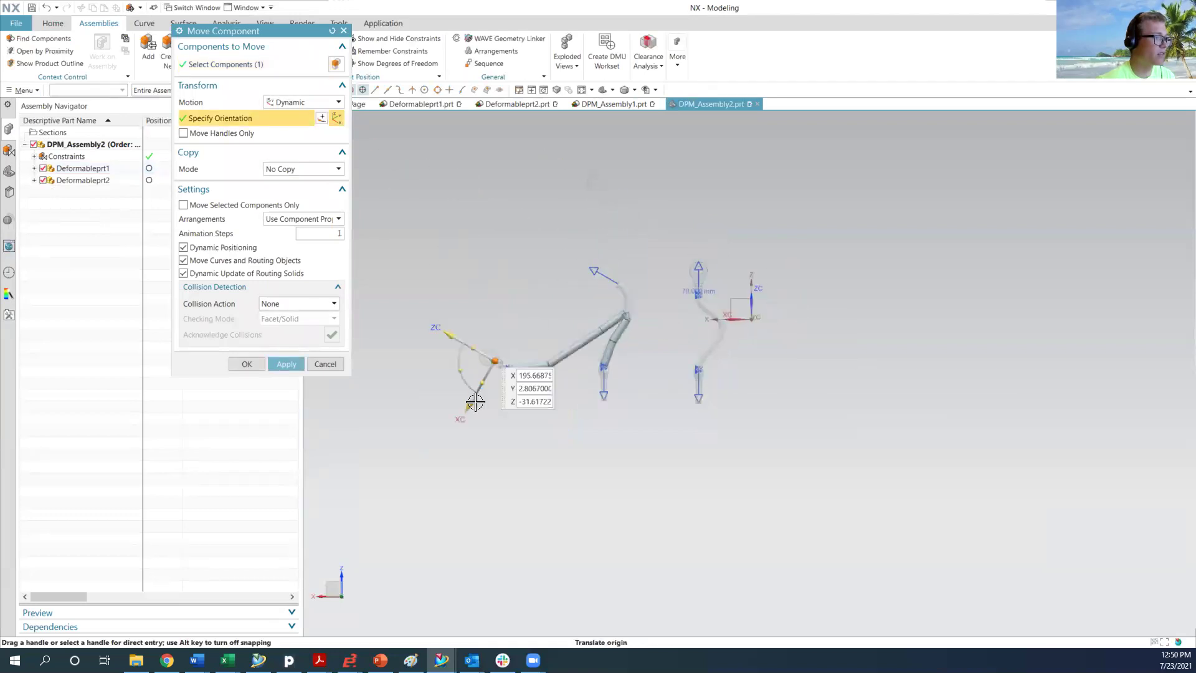
click(431, 231)
click(517, 163)
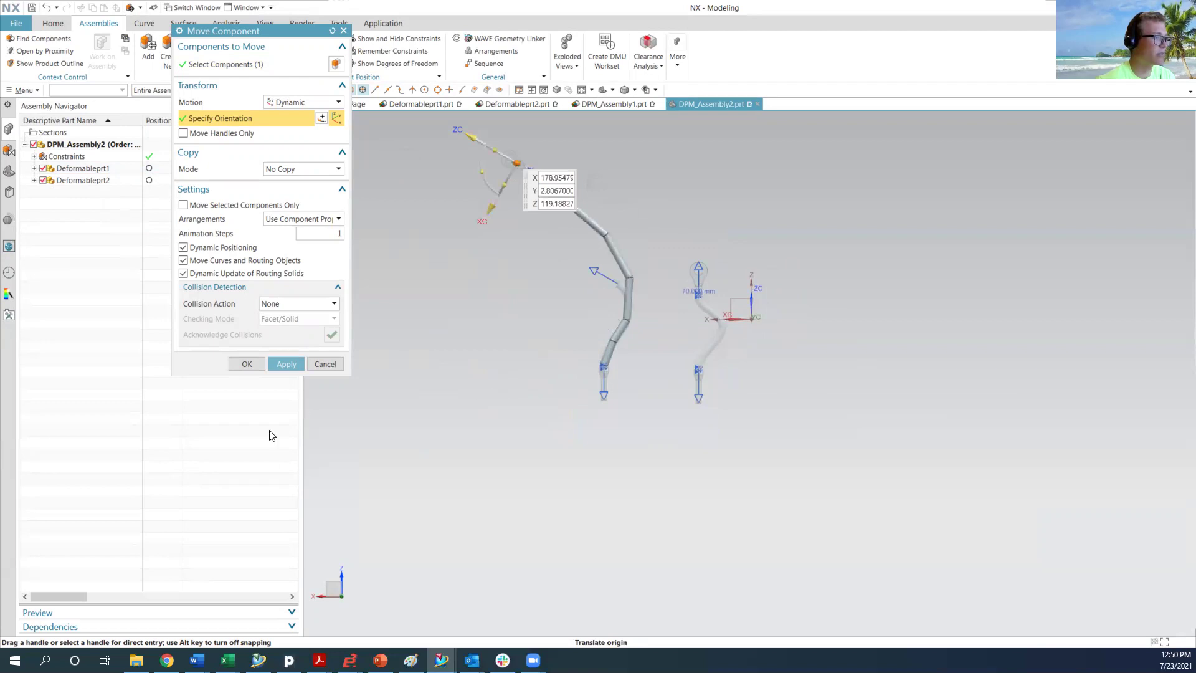
click(247, 363)
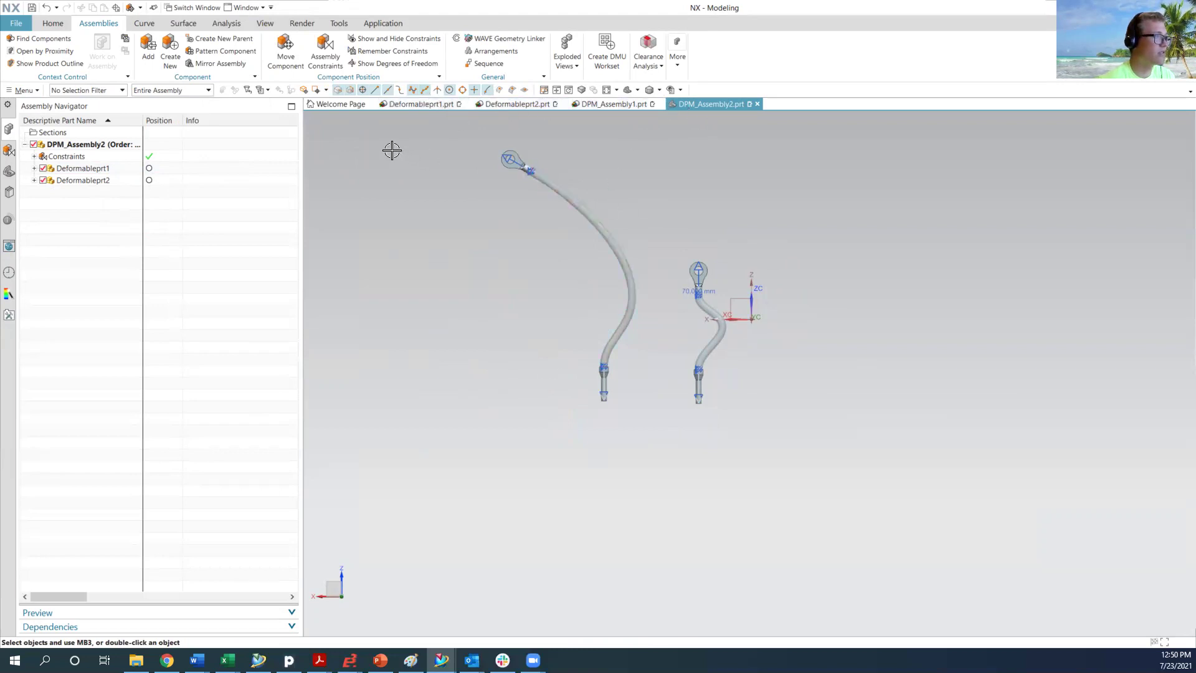
Review the original cable shapes in the Deformableprt1 and Deformableprt2 part files
click(412, 106)
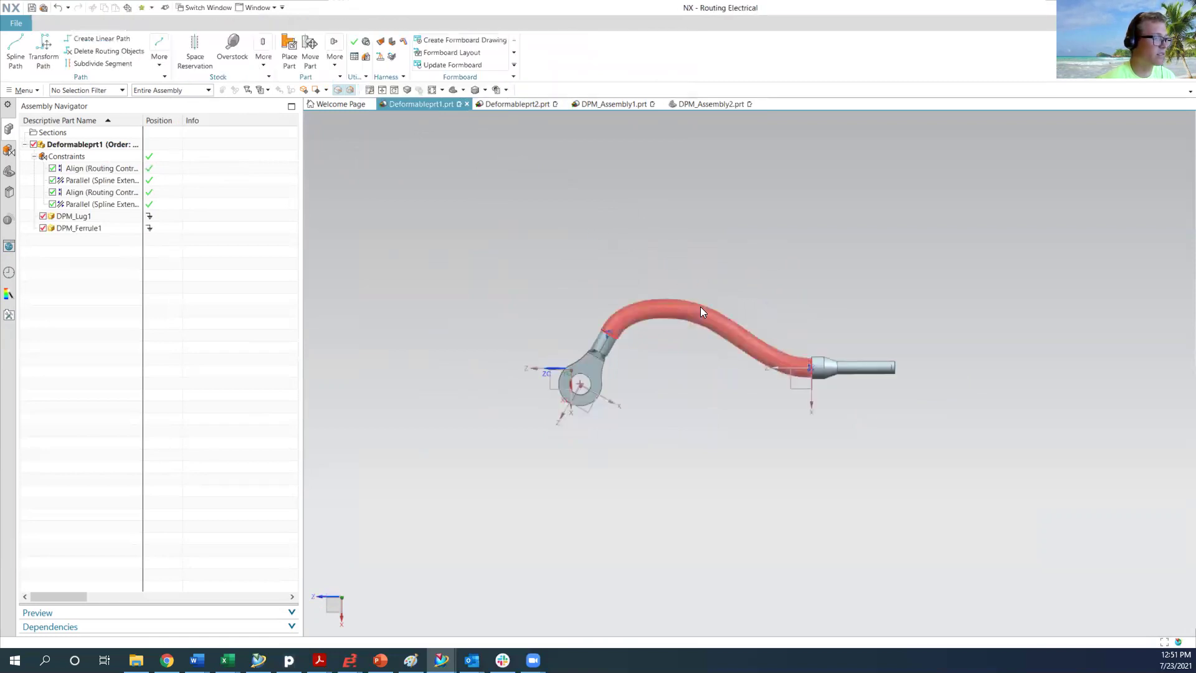
scroll(700, 307, down, 2)
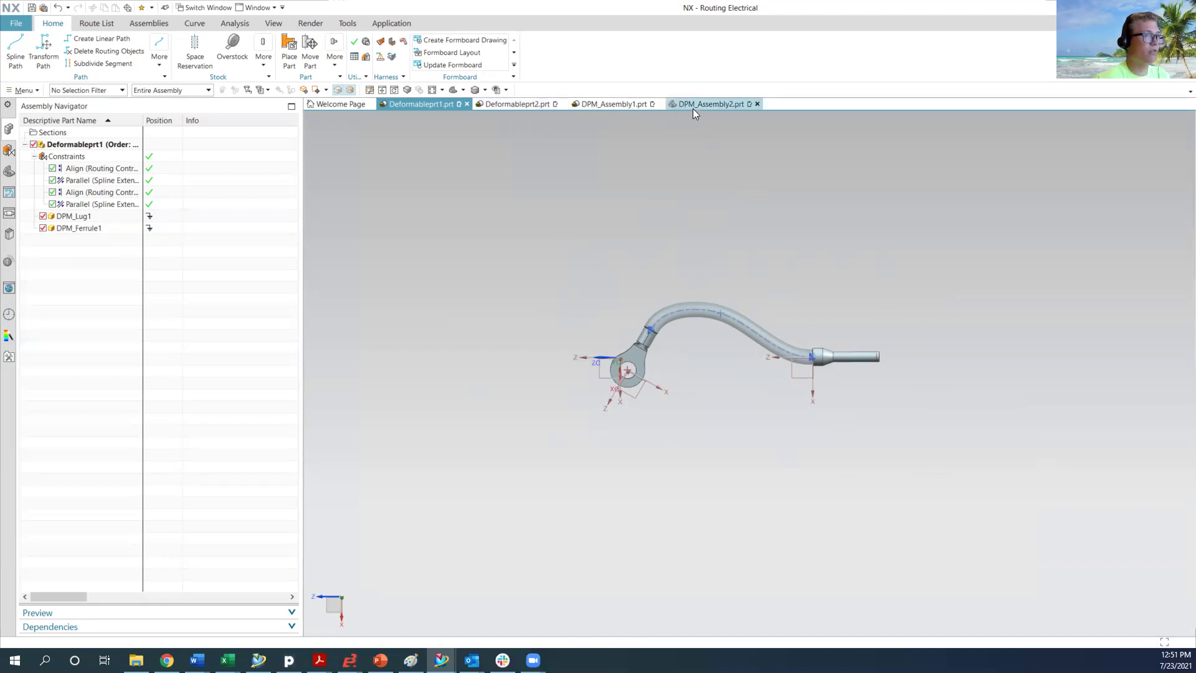
click(504, 105)
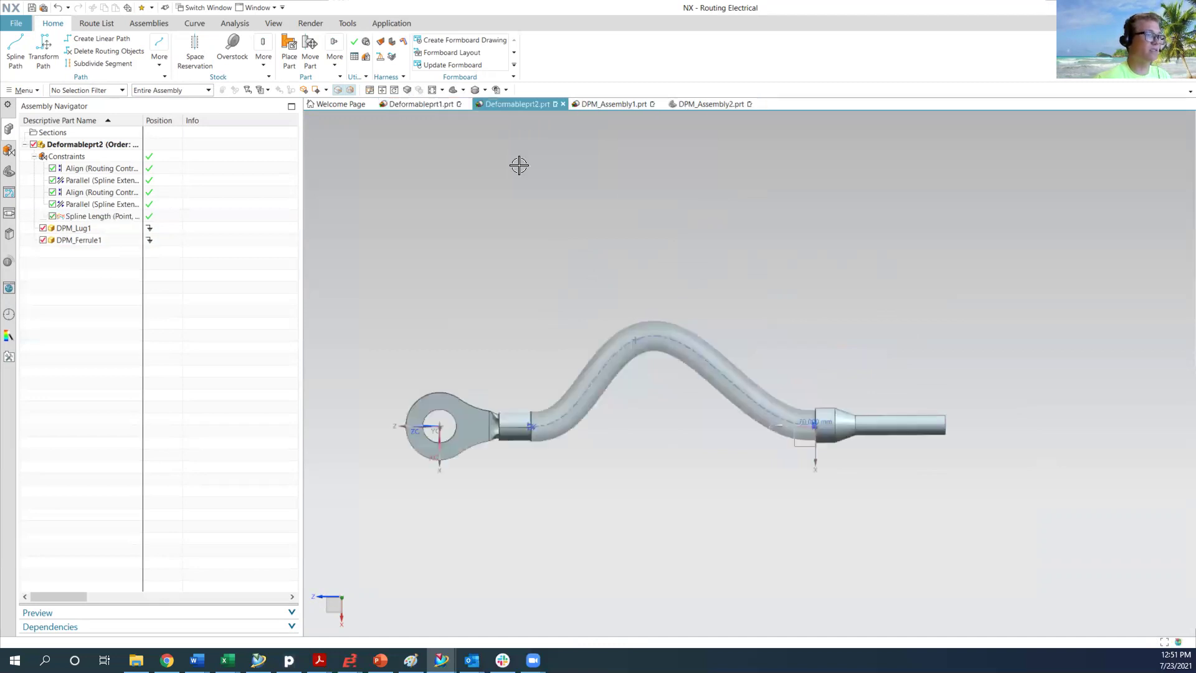
scroll(764, 267, down, 2)
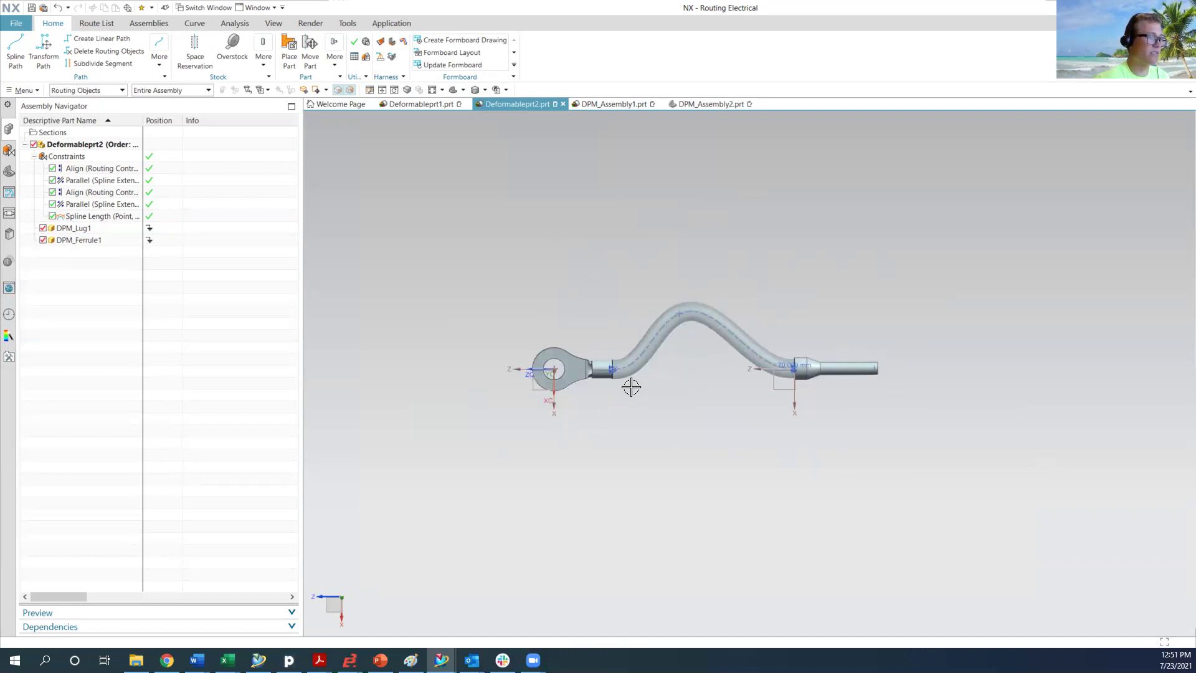
Return to DPM_Assembly2, deform the Deformableprt2 component in that assembly's context, and show the assembly's model history
click(704, 104)
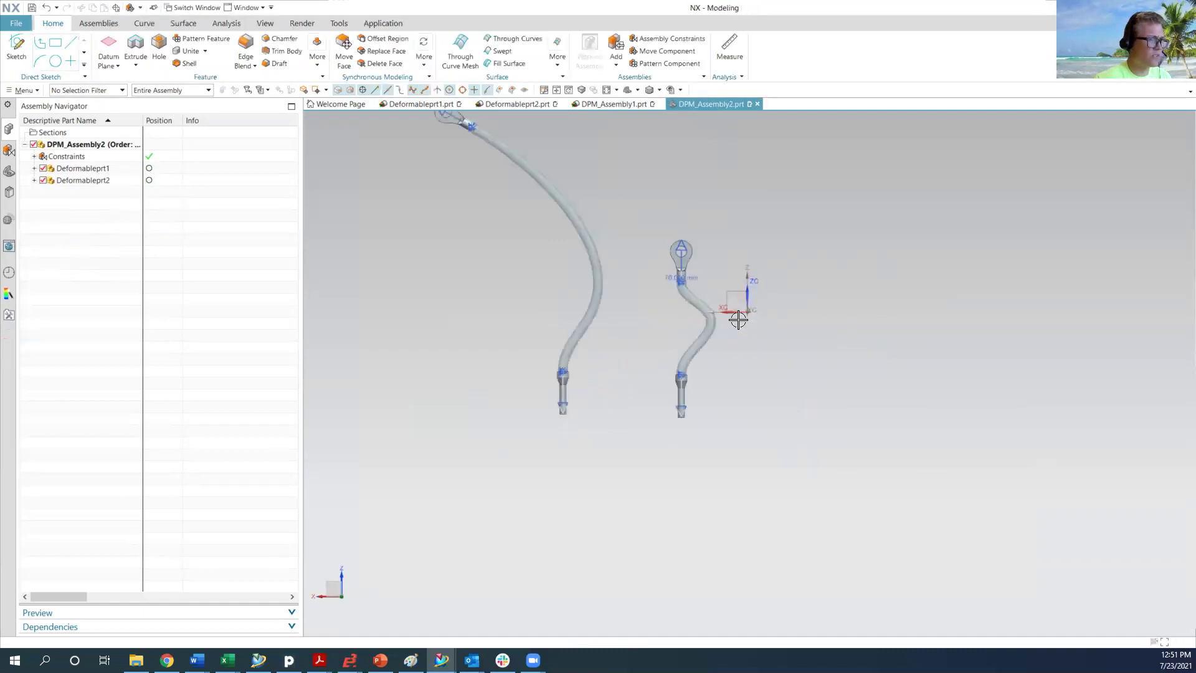
scroll(746, 336, up, 4)
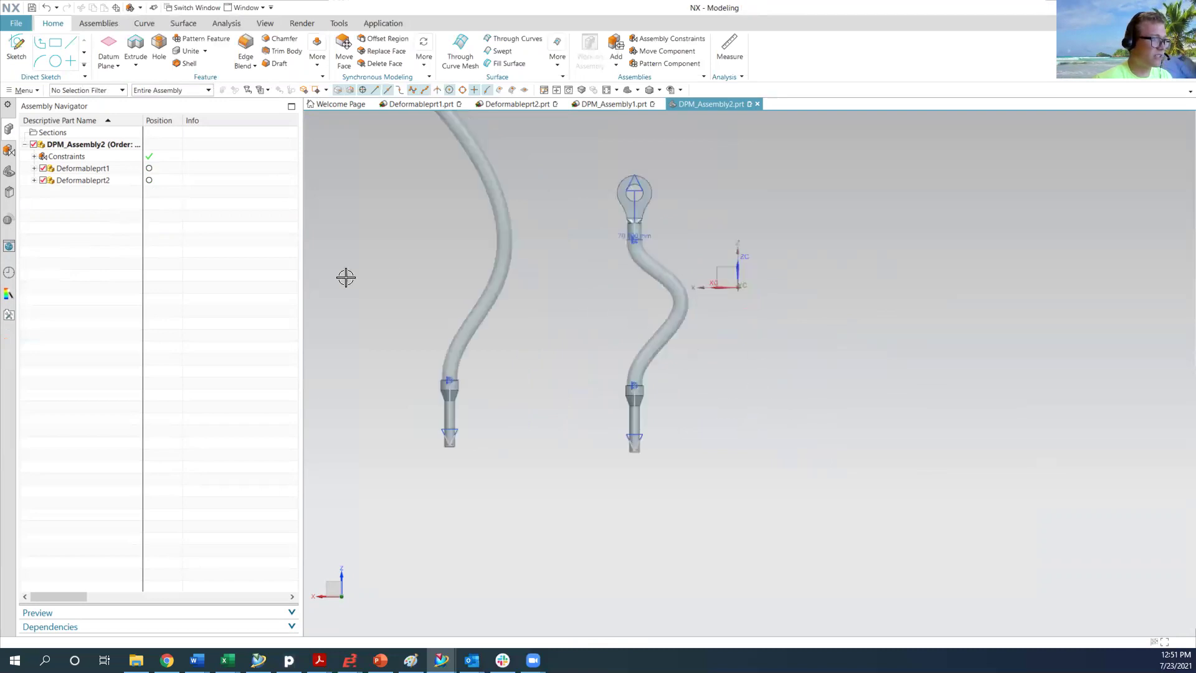
right_click(77, 181)
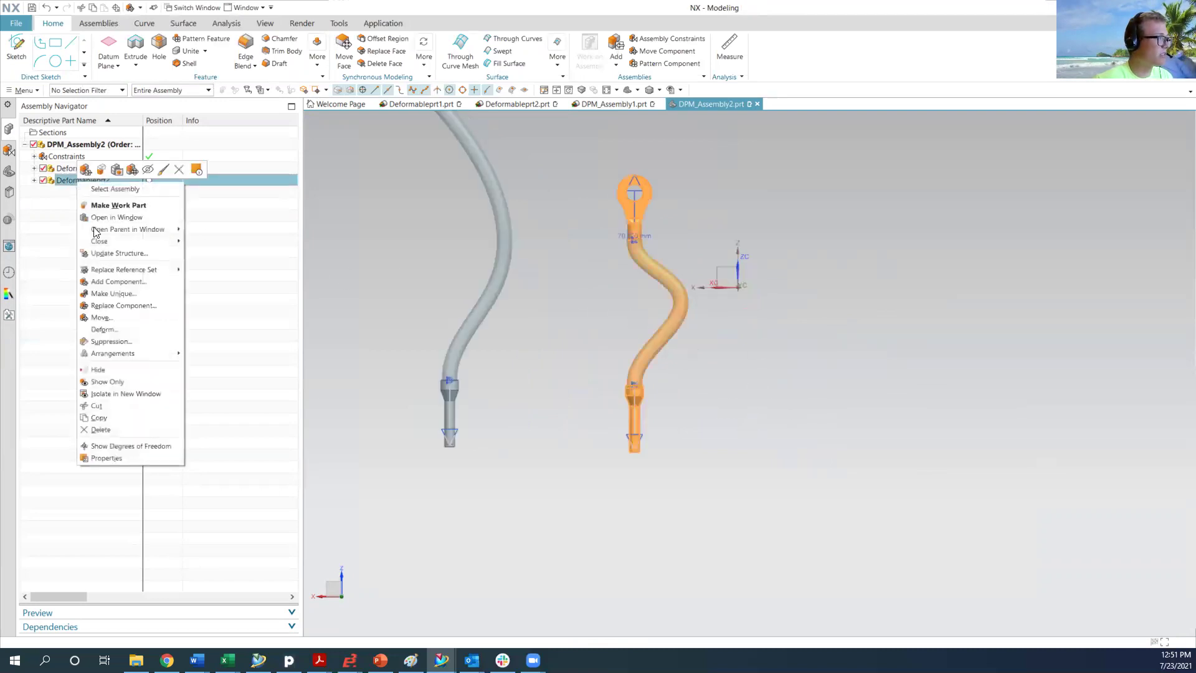
click(108, 329)
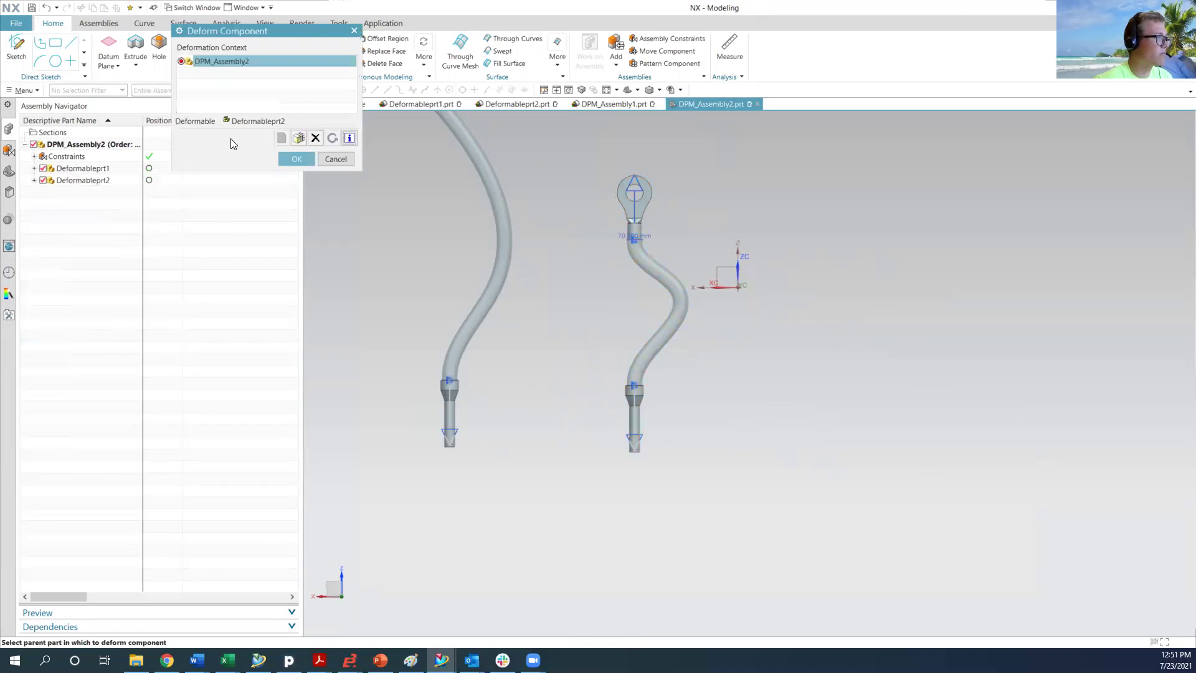
click(296, 160)
click(9, 174)
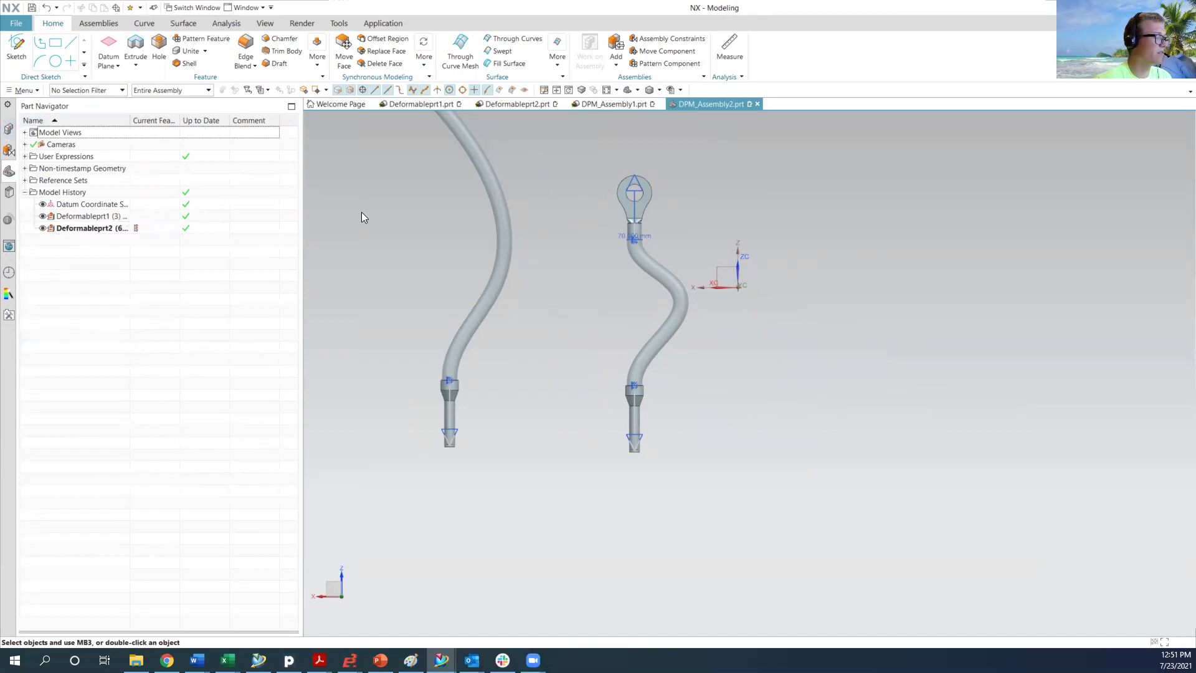
Replace the reference set of the Deformableprt2 component in DPM_Assembly2 with Entire Part
scroll(659, 490, down, 3)
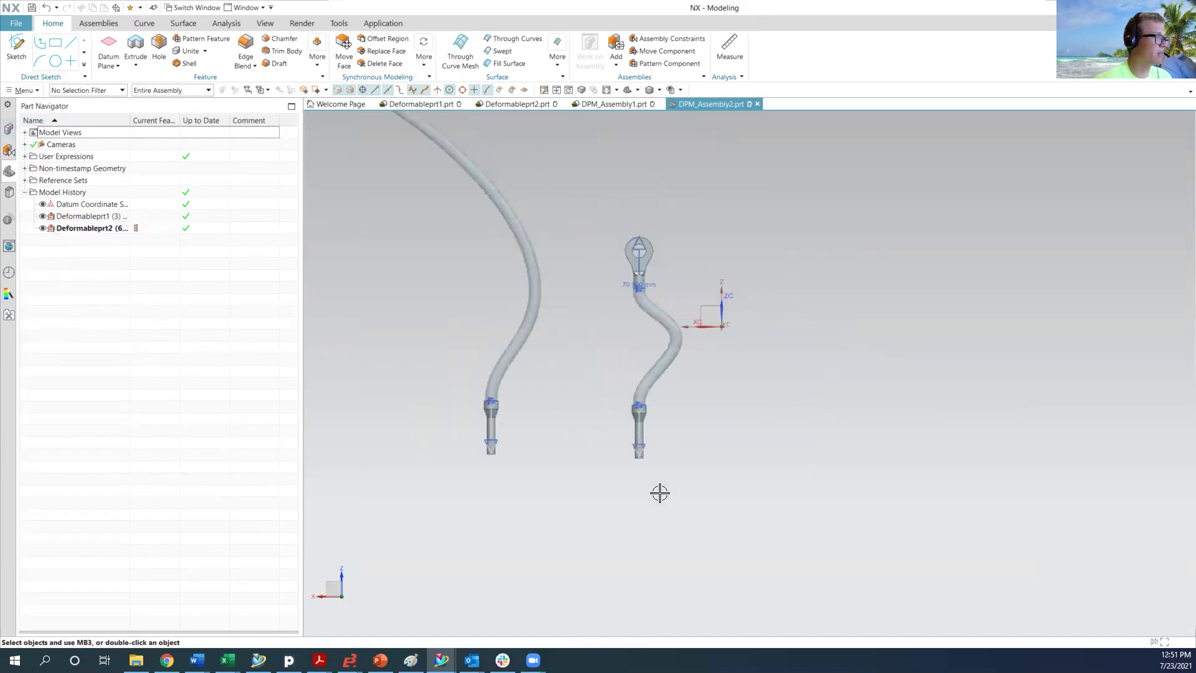
double_click(73, 228)
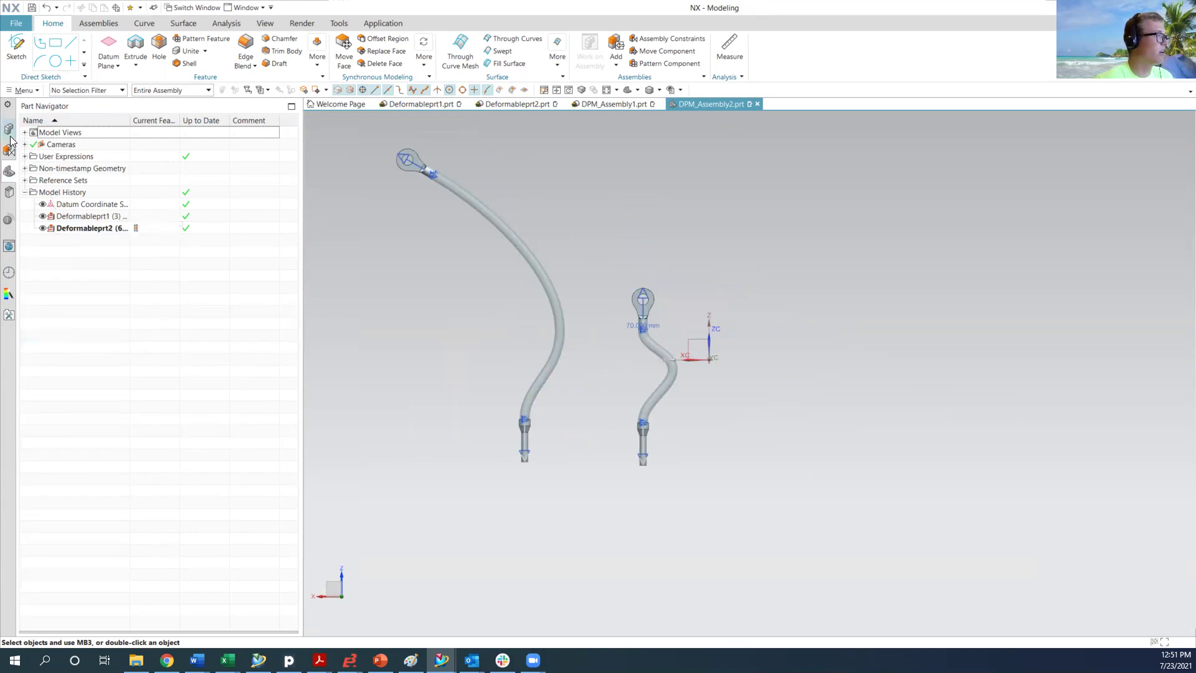
click(10, 147)
scroll(647, 428, up, 2)
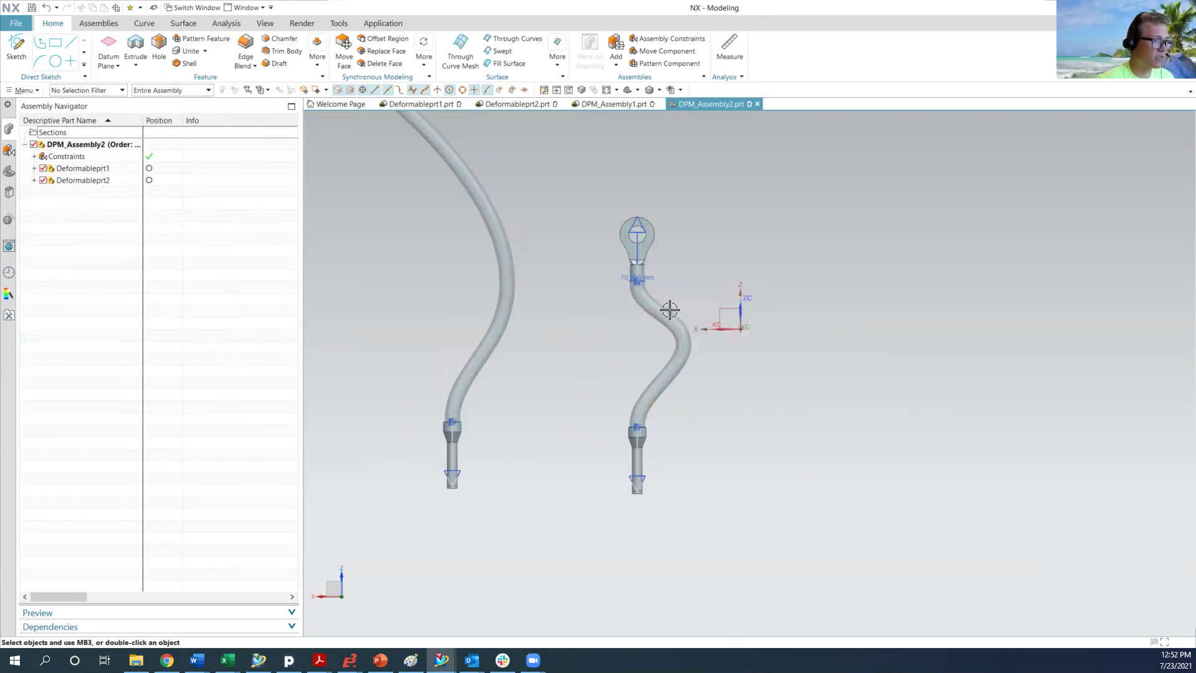
right_click(75, 180)
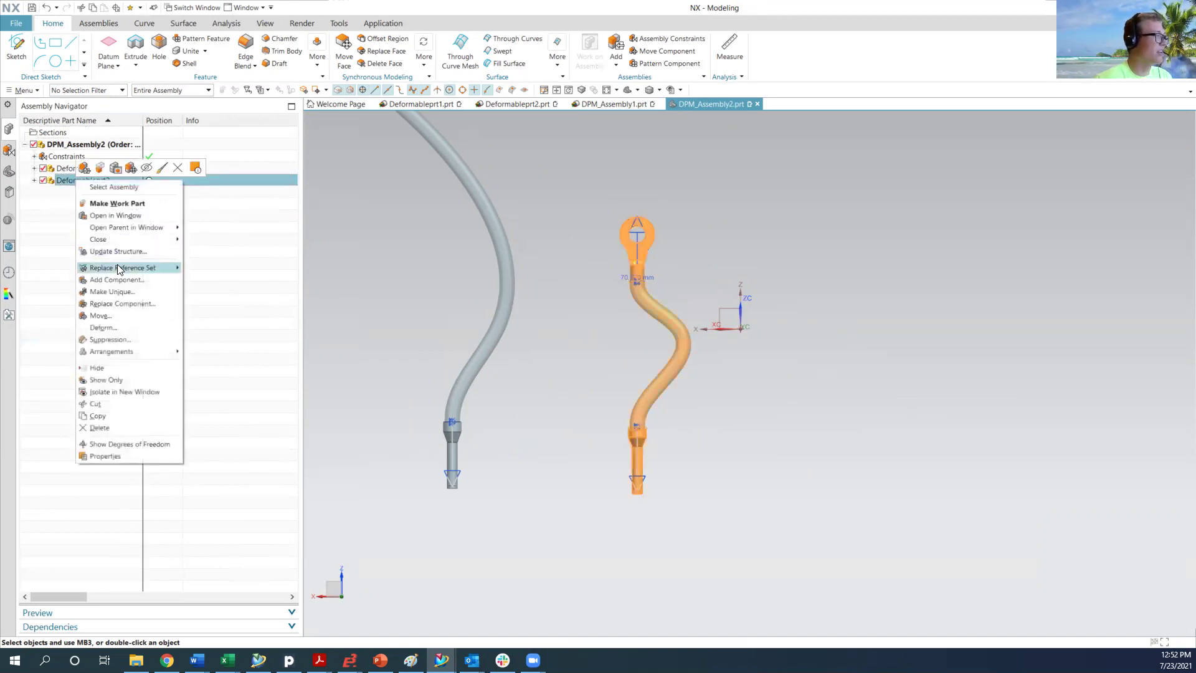
mouse_move(117, 267)
click(211, 280)
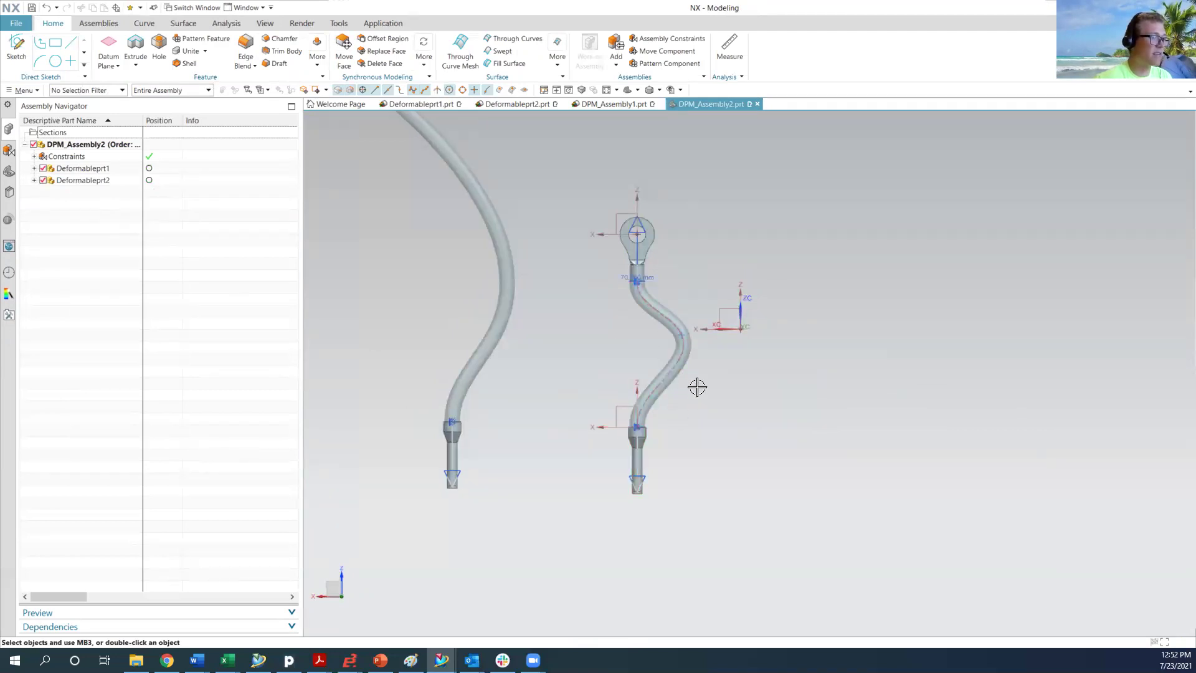
Move the lug of Deformableprt2 dynamically to about X 6.5, Y 2.8, Z 22.6 and rotate it about the YC axis so it tilts away from Deformableprt1
scroll(697, 387, up, 1)
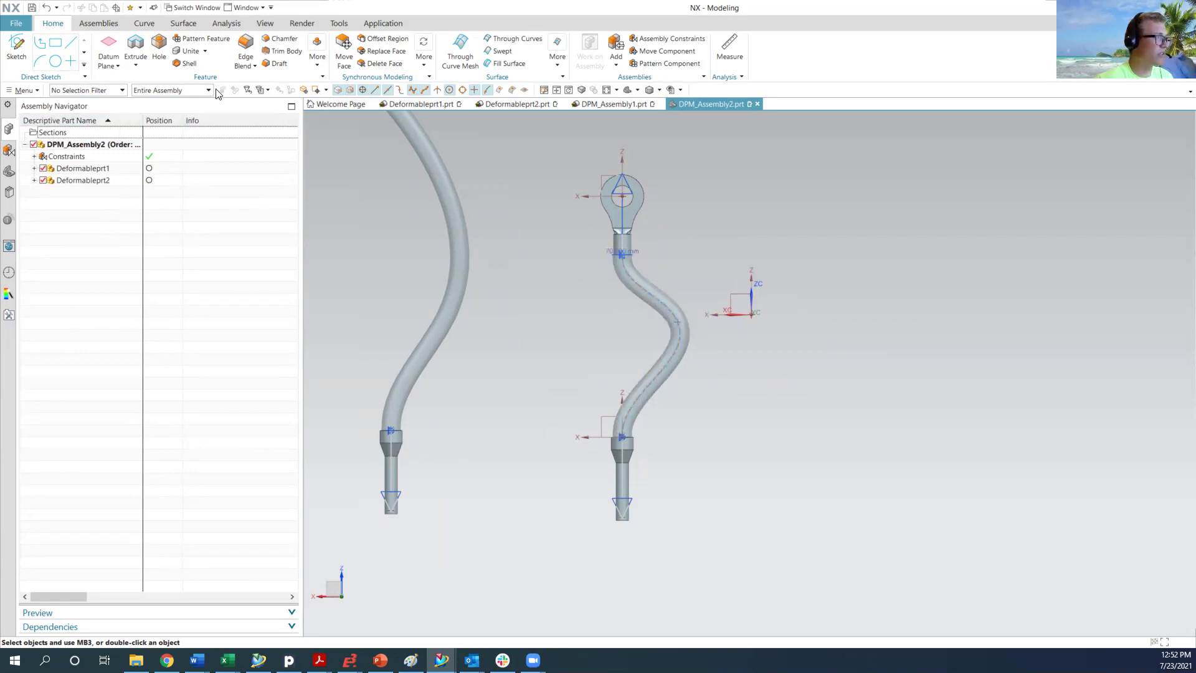
click(91, 25)
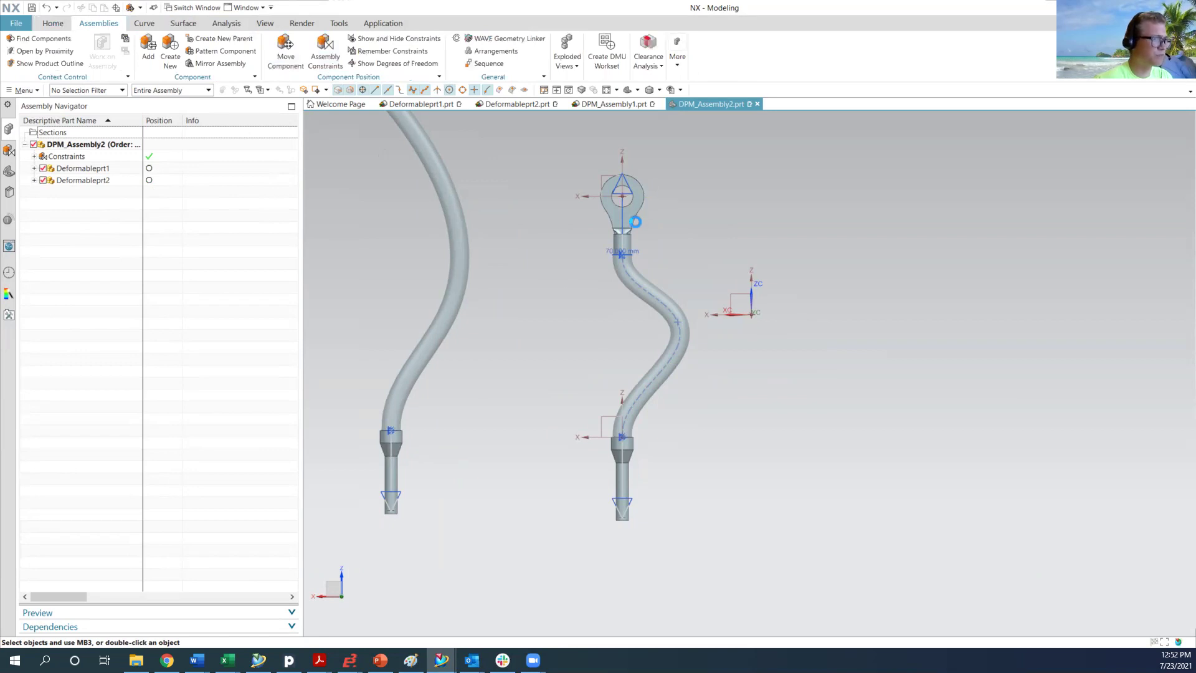
click(635, 221)
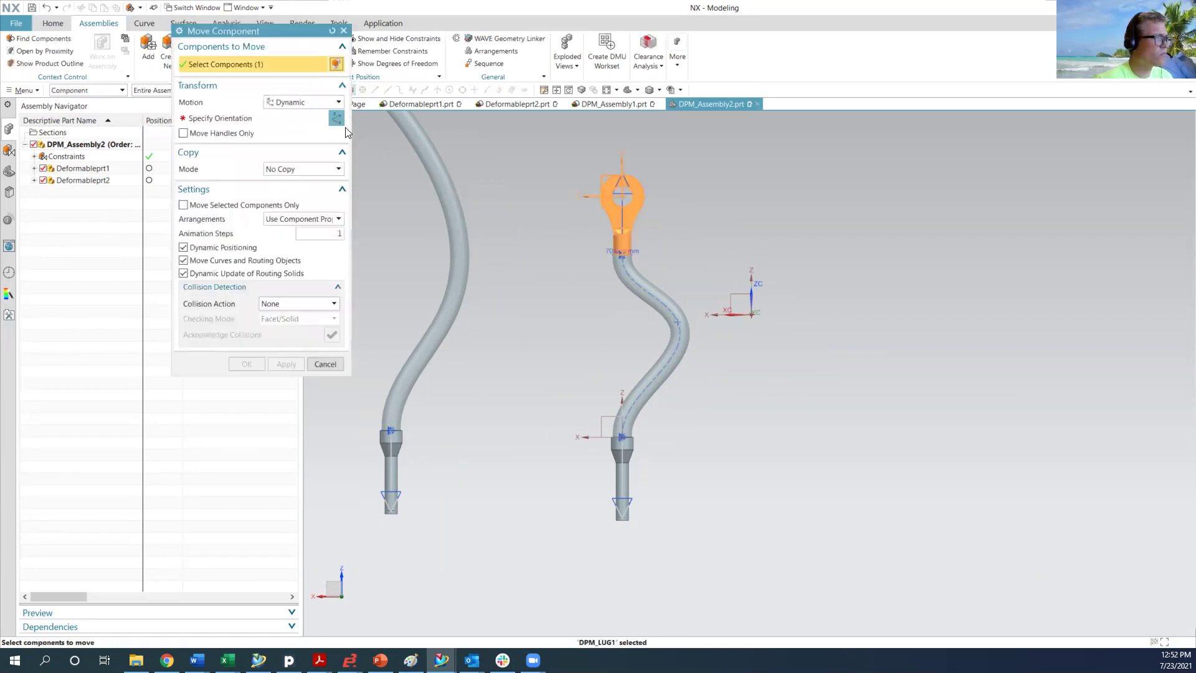
middle_click(735, 253)
click(750, 254)
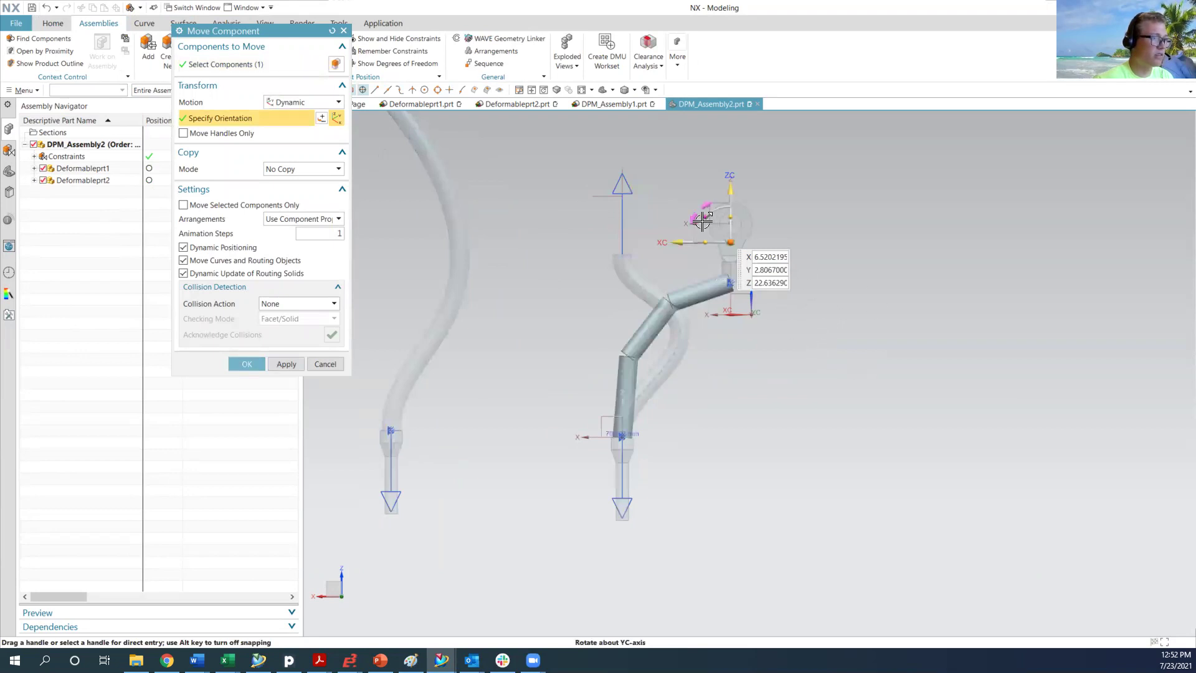
drag(702, 221, 728, 219)
click(731, 242)
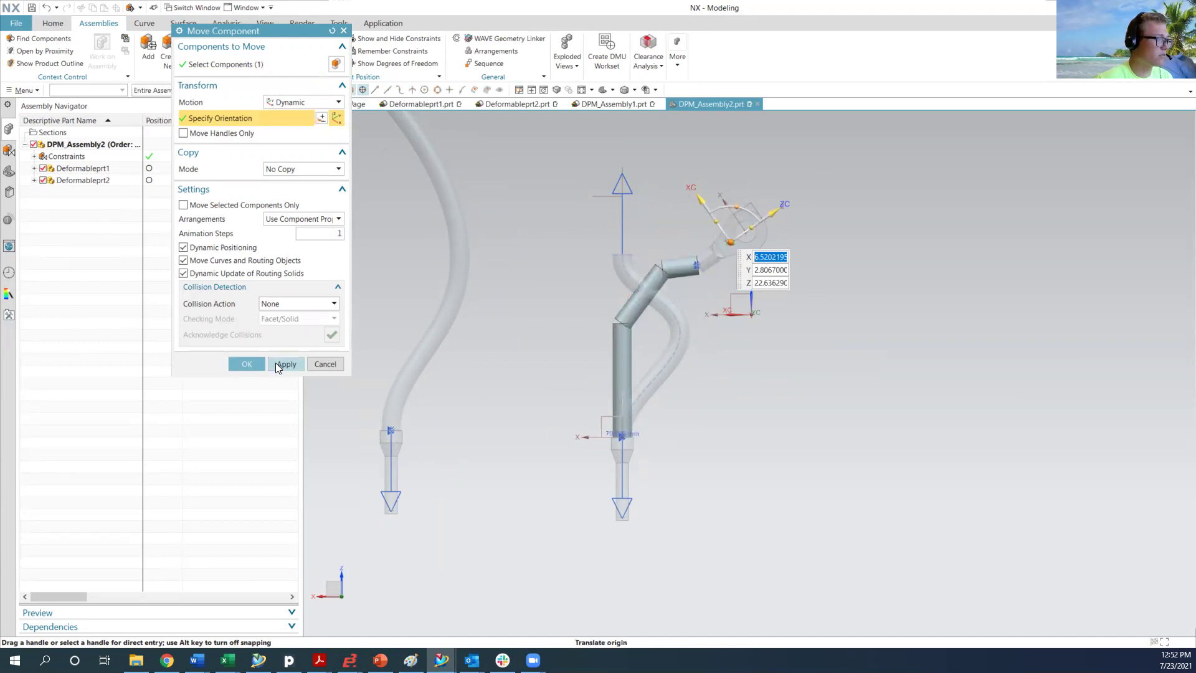
click(247, 364)
Check the object display settings of the centreline spline inside the Deformableprt2 cable
scroll(597, 335, up, 3)
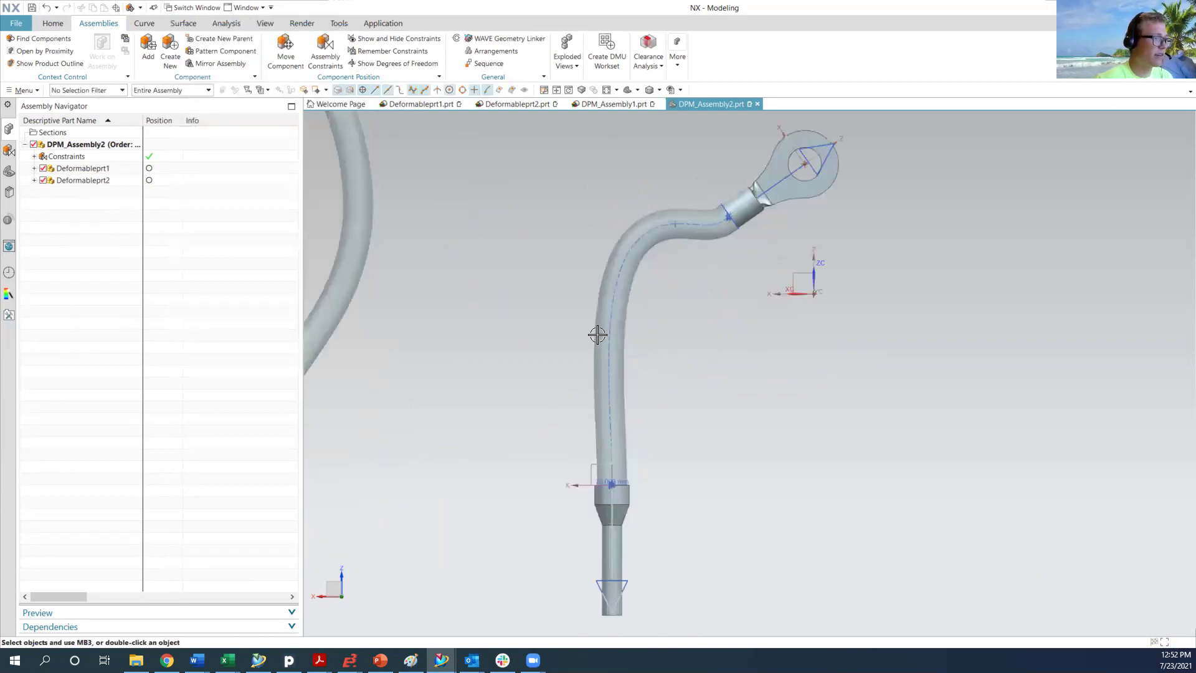
click(610, 334)
key(ctrl+j)
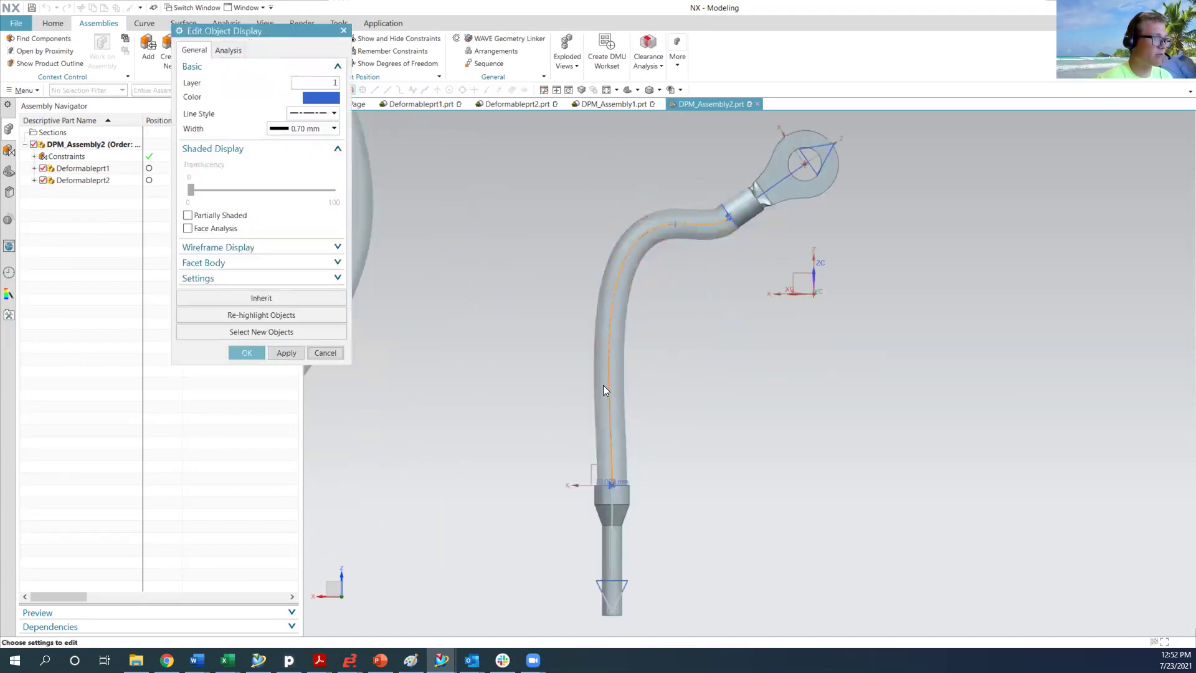
click(247, 353)
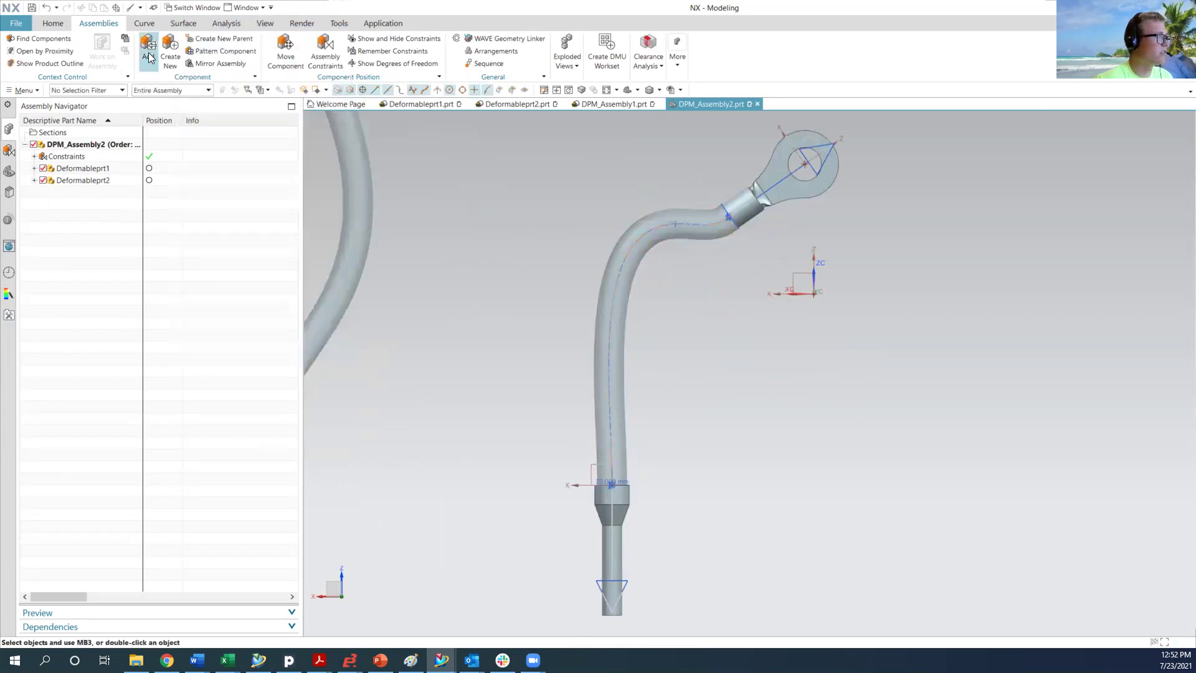
In Routing Electrical, edit the Deformableprt2 spline path, moving Point 2 to about X 36.9, Y 14.5, Z -0.2
click(383, 23)
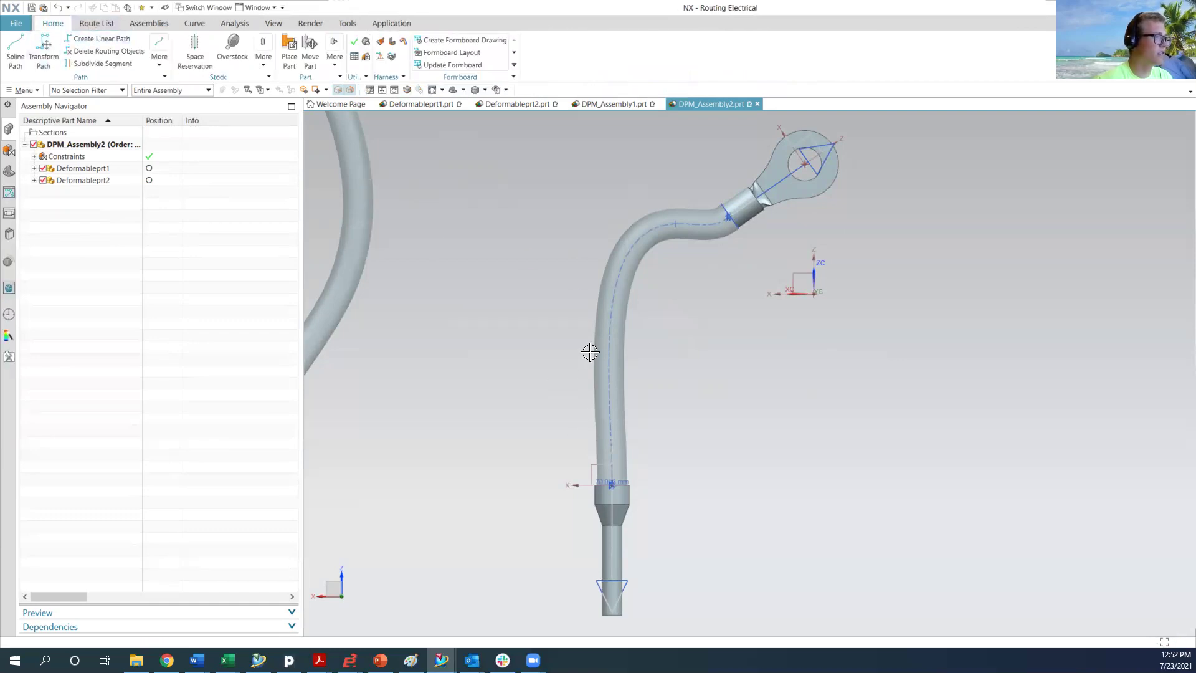
click(611, 344)
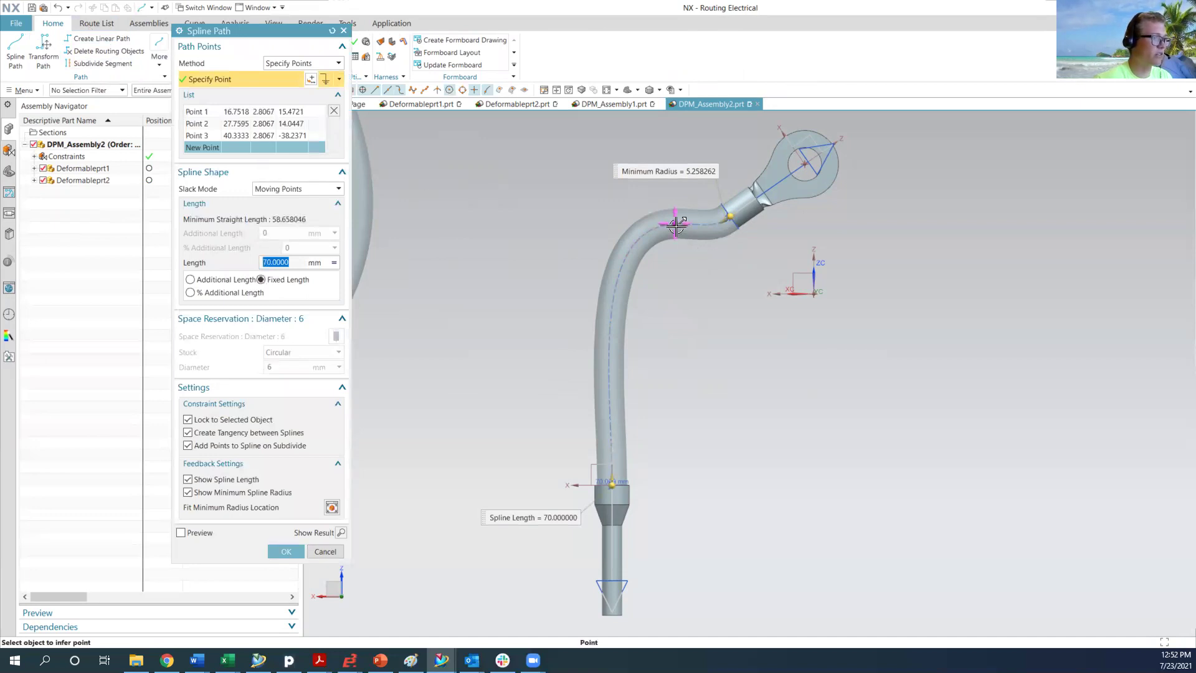
click(676, 225)
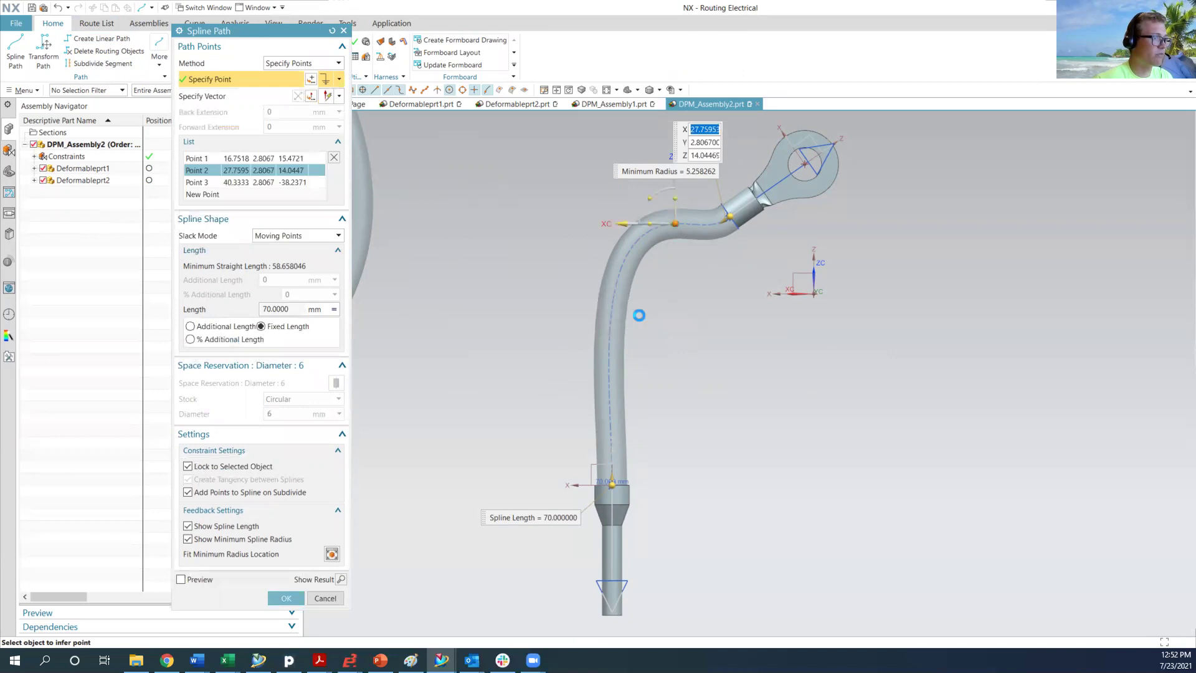
drag(639, 315, 695, 493)
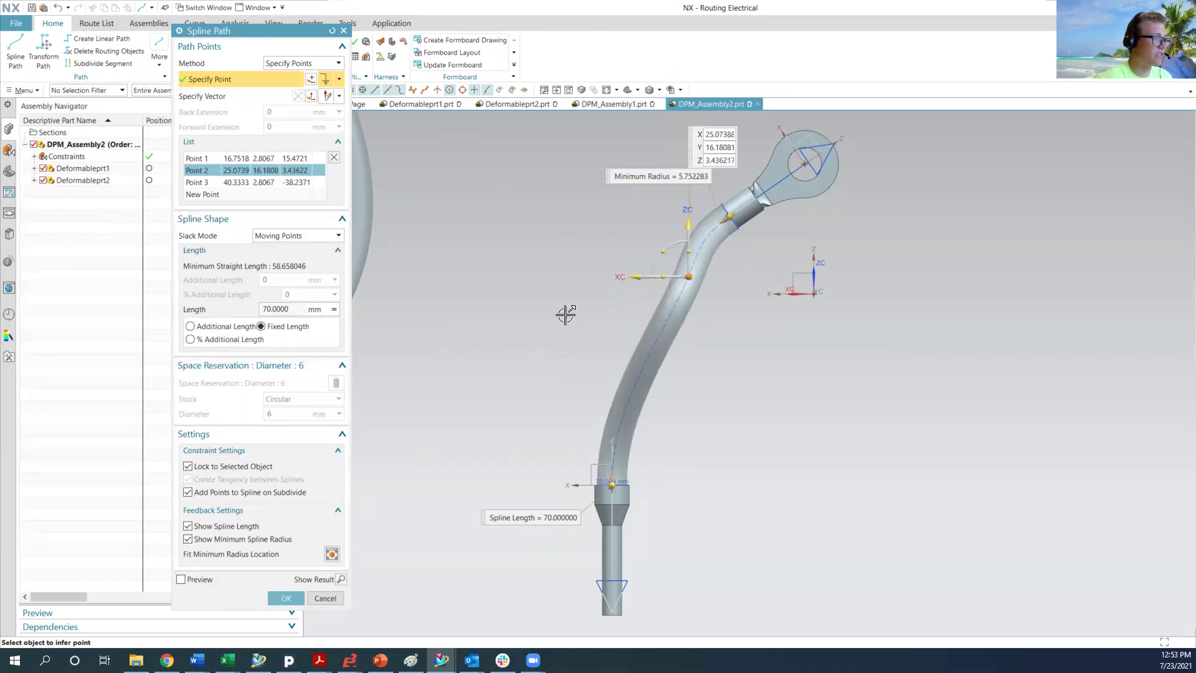
drag(565, 314, 679, 304)
drag(605, 296, 580, 295)
middle_drag(691, 365, 606, 484)
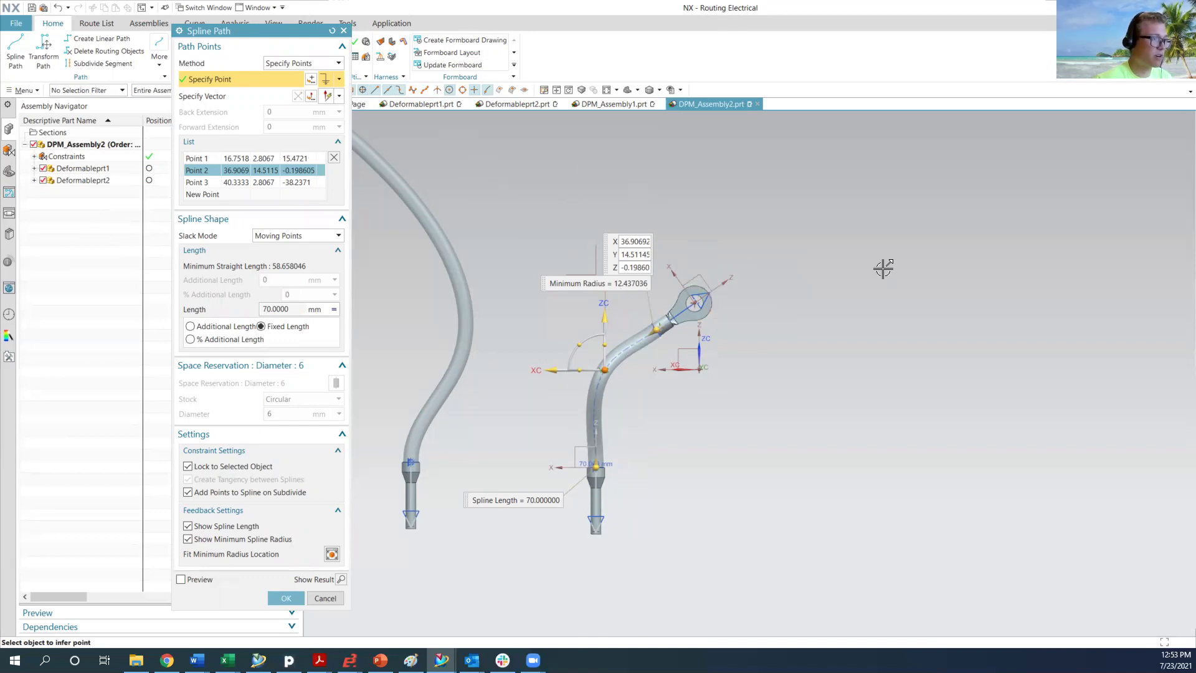
click(286, 598)
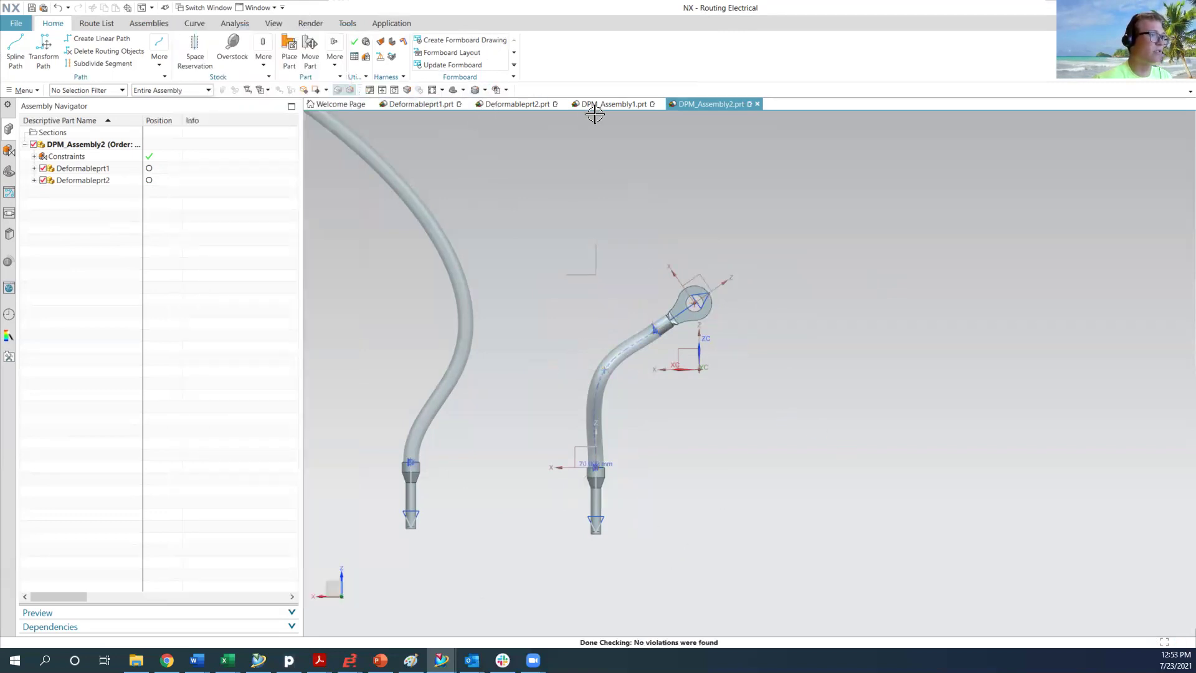
Compare the original cable shape in the Deformableprt2 part file with its deformed shape in DPM_Assembly2
mouse_move(516, 107)
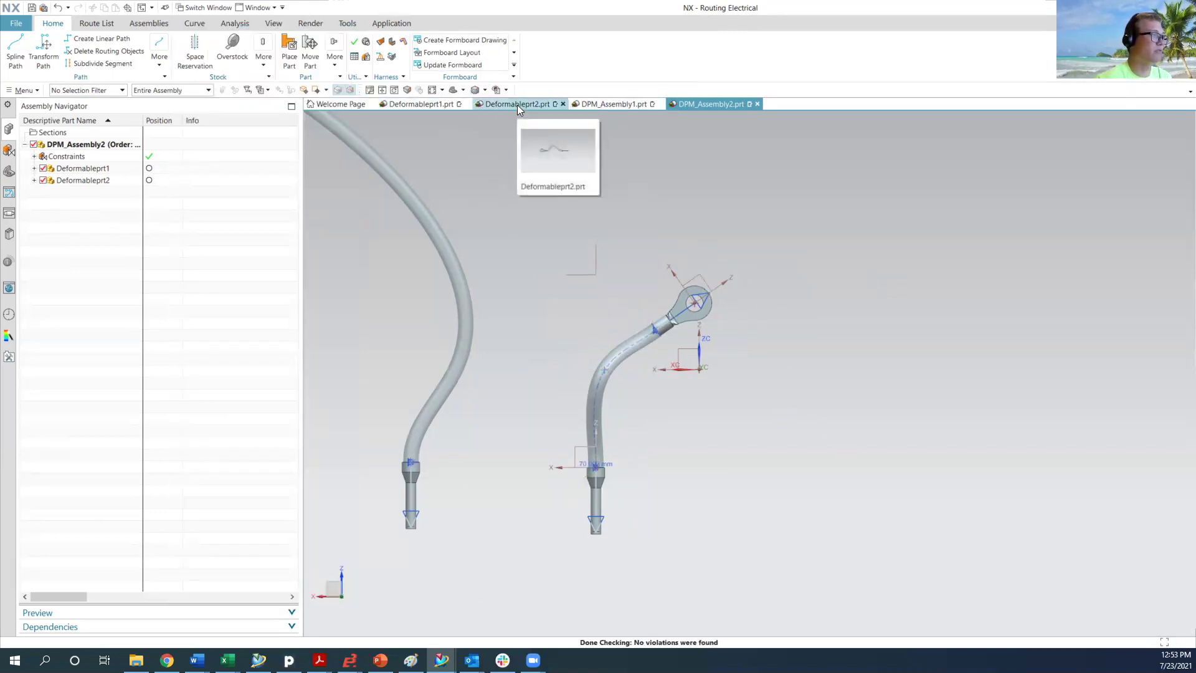
click(517, 104)
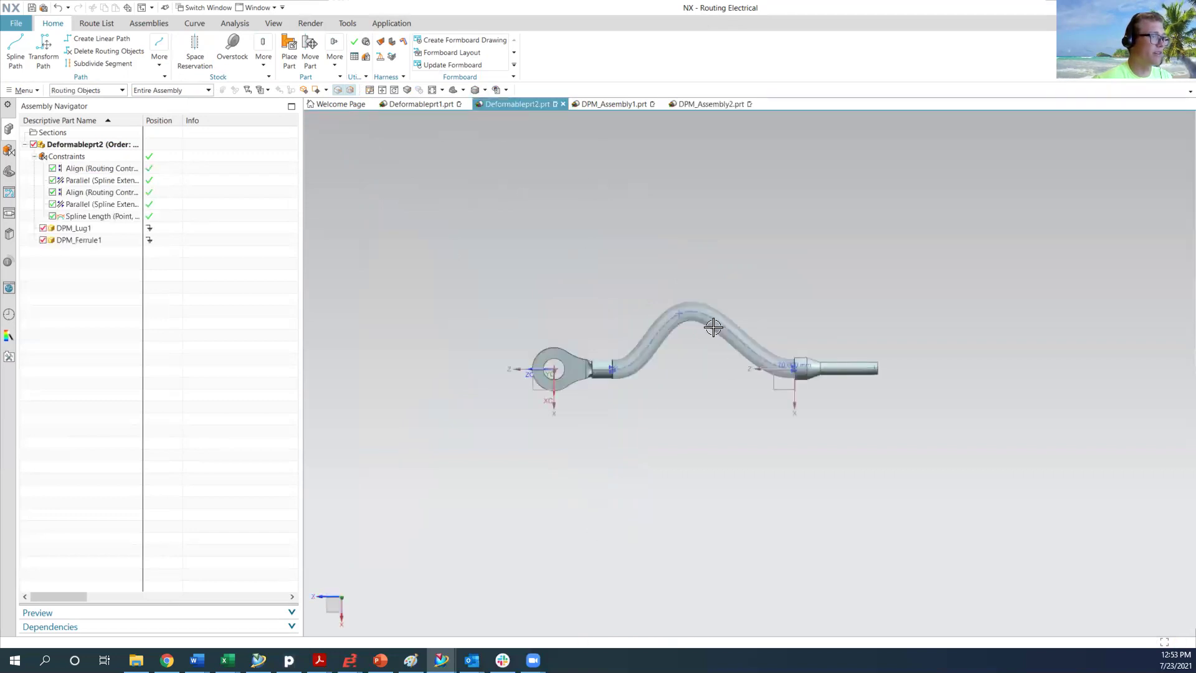
middle_drag(662, 380, 623, 262)
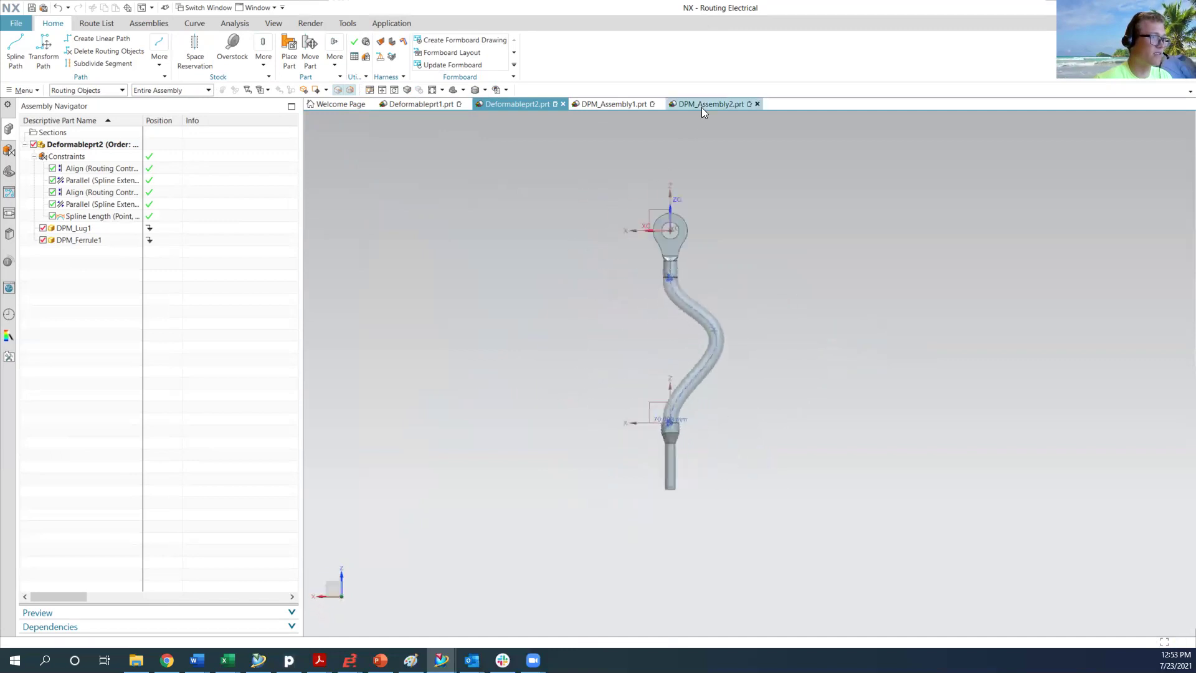
click(707, 105)
scroll(710, 353, down, 3)
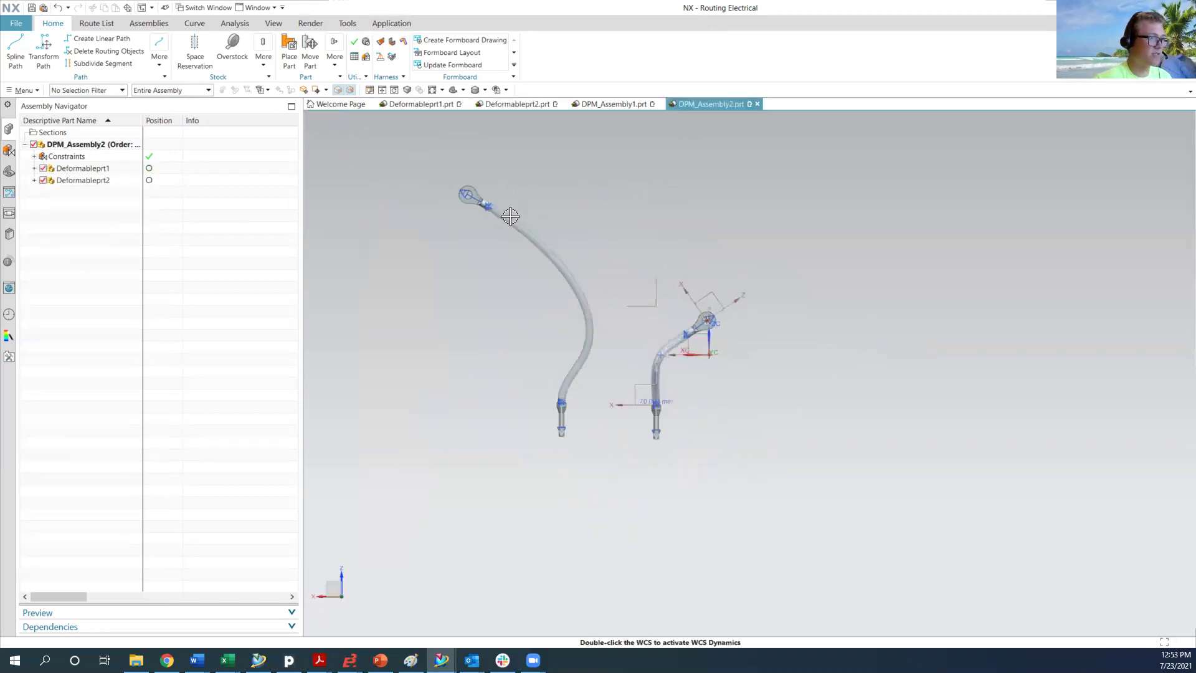
scroll(686, 360, up, 3)
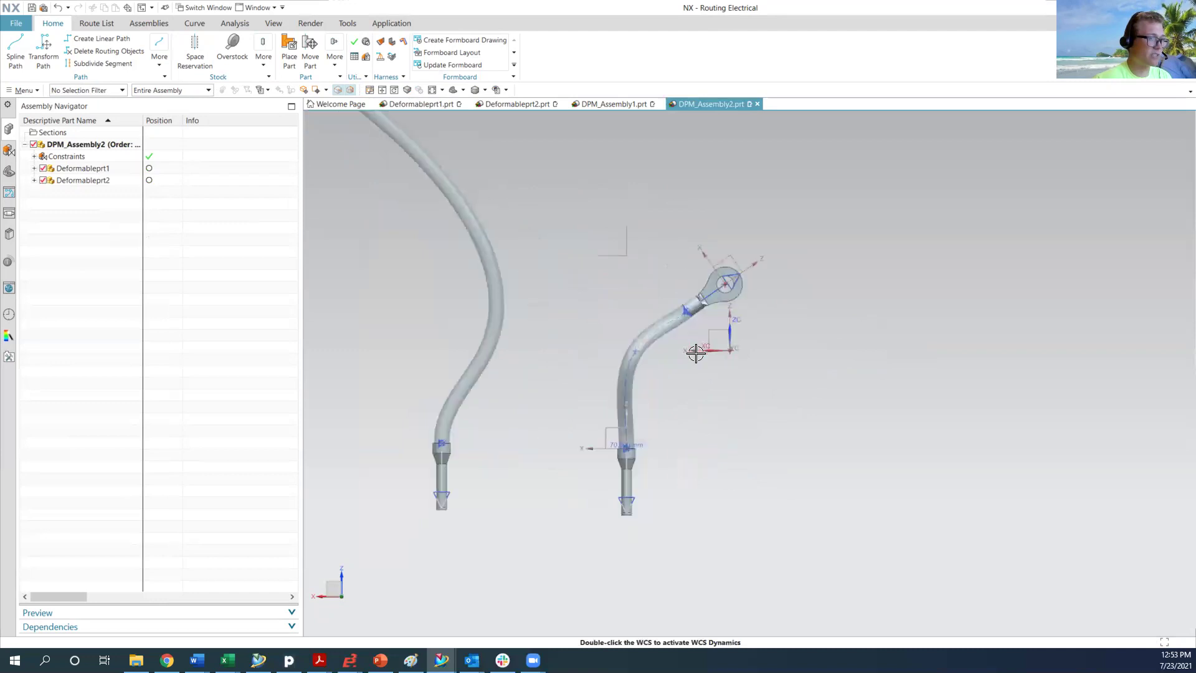
Replace the reference set of the Deformableprt2 component in DPM_Assembly2 with MODEL
right_click(68, 182)
mouse_move(96, 268)
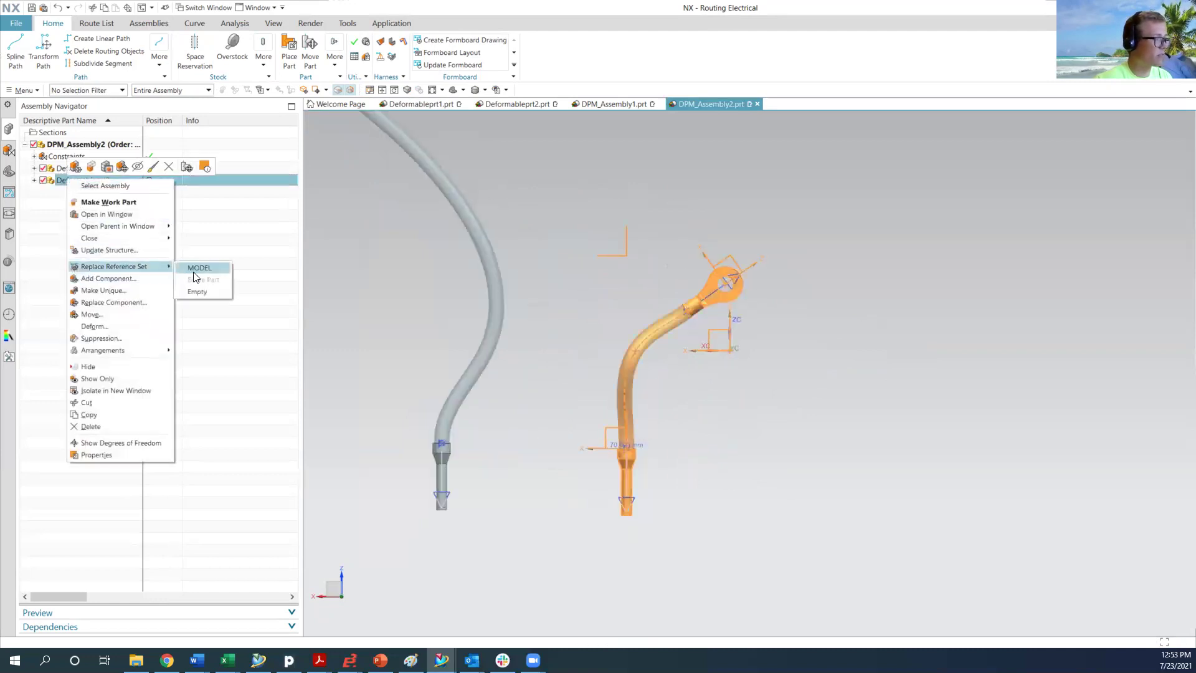
click(198, 267)
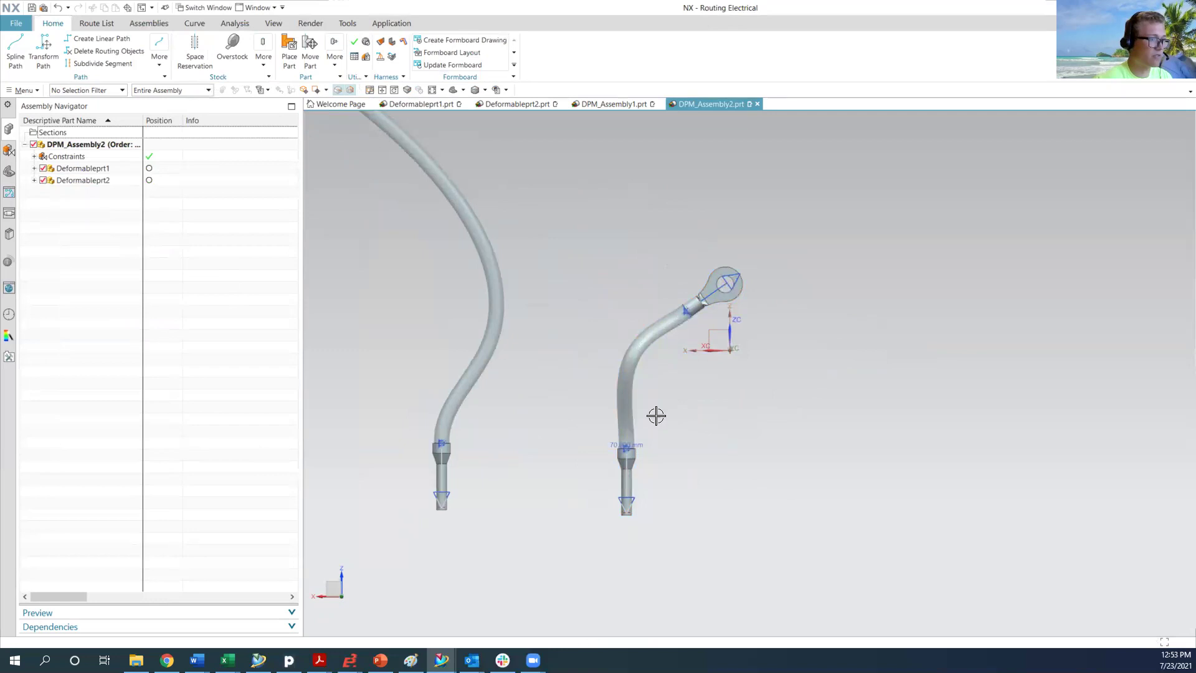